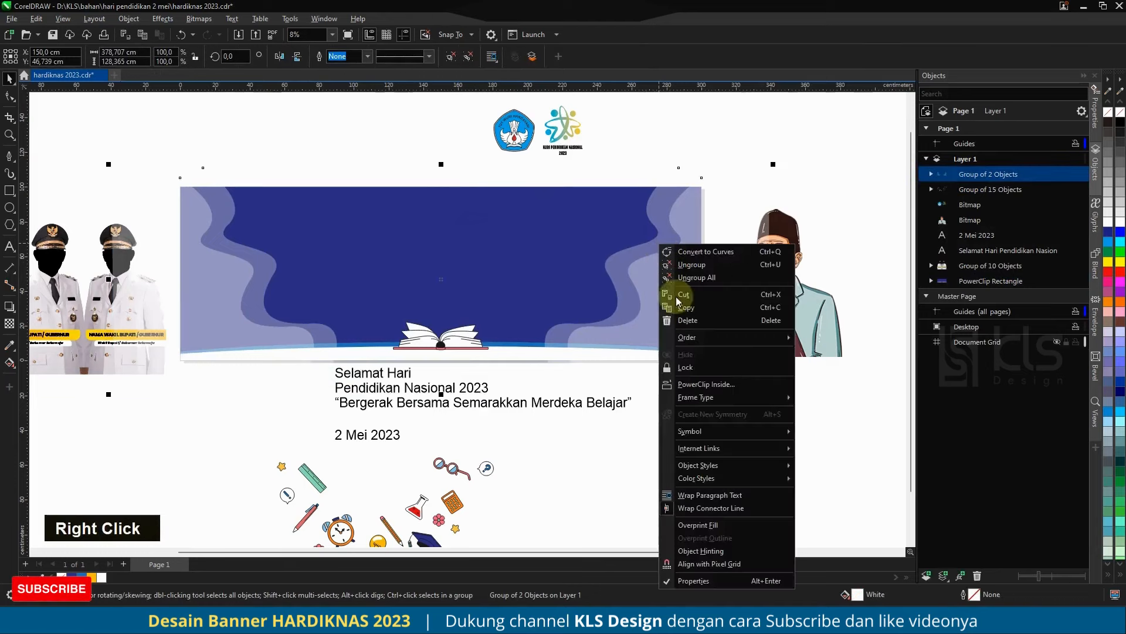
Step: Place the wavy side shapes inside the banner rectangle as a PowerClip and send them behind the other clipped contents
click(695, 384)
click(931, 265)
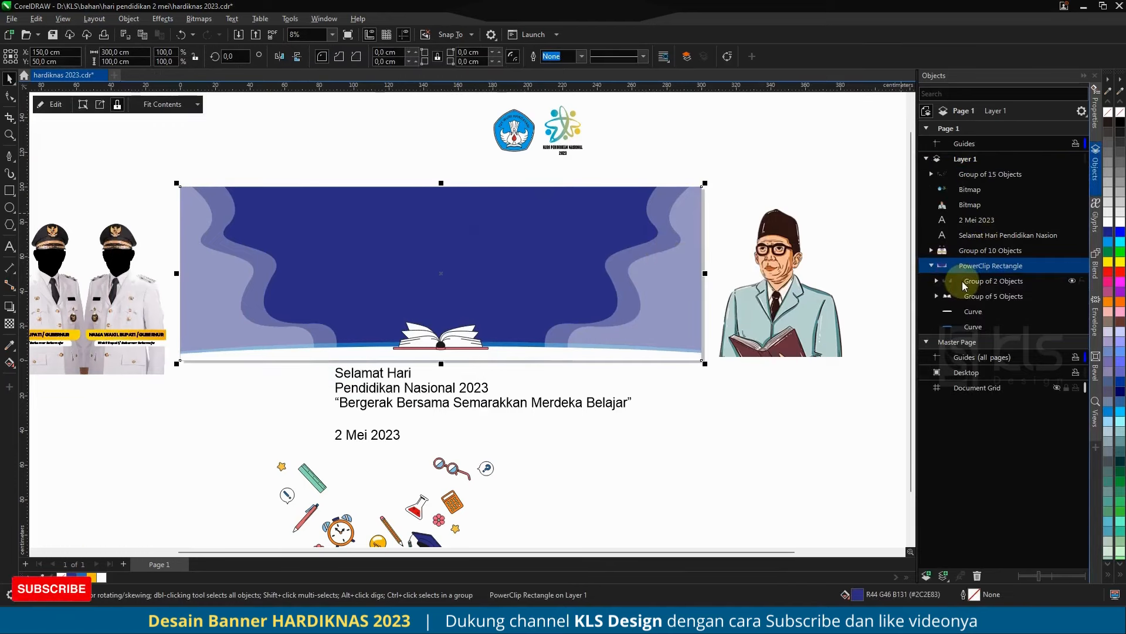
click(967, 281)
key(ctrl+Page_Down)
key(ctrl+Page_Down)
key(ctrl+Page_Down)
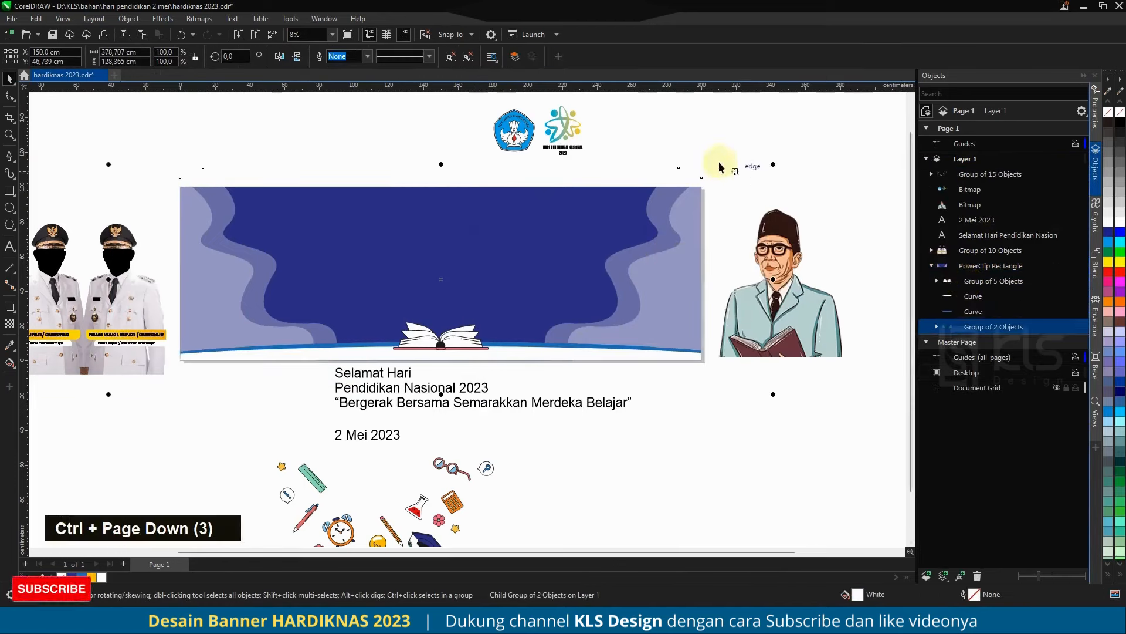
click(716, 133)
Step: Place the seated man's portrait at the banner's right end, aligned to its bottom edge and enlarged to about 77 cm wide
drag(792, 280, 649, 272)
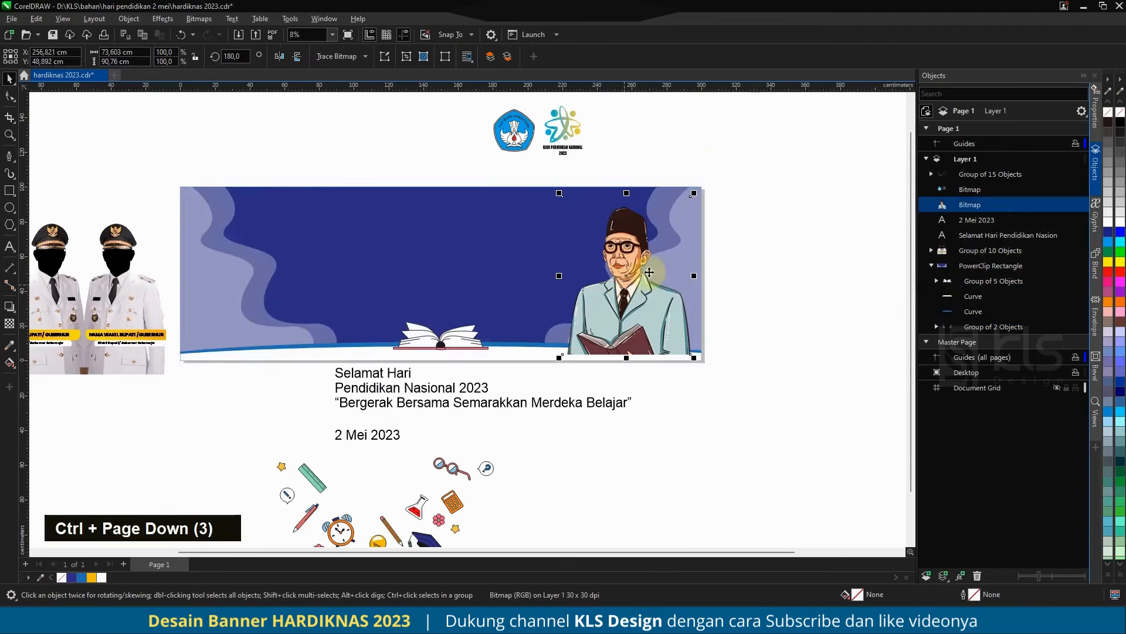
shift+click(518, 254)
key(b)
click(720, 271)
drag(656, 314, 666, 314)
drag(569, 199, 561, 192)
click(722, 271)
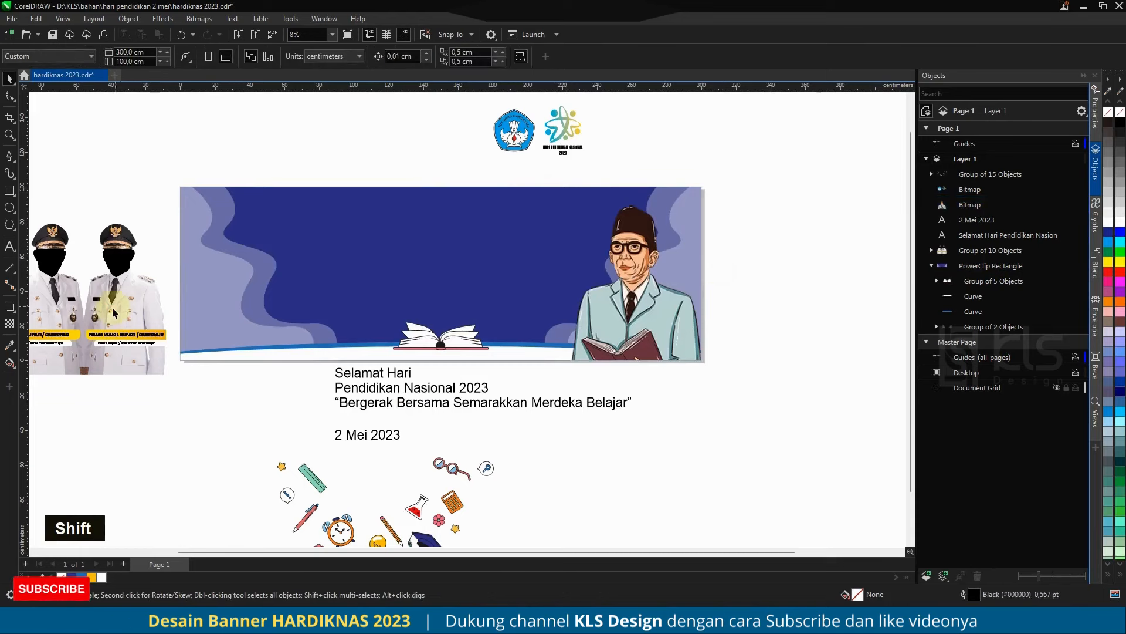
Step: Move the group of two officials onto the banner's lower-left area and scale it to about 81 cm wide
click(114, 311)
scroll(176, 287, down, 1)
drag(143, 293, 335, 287)
scroll(305, 290, up, 2)
drag(413, 177, 372, 212)
drag(301, 307, 300, 299)
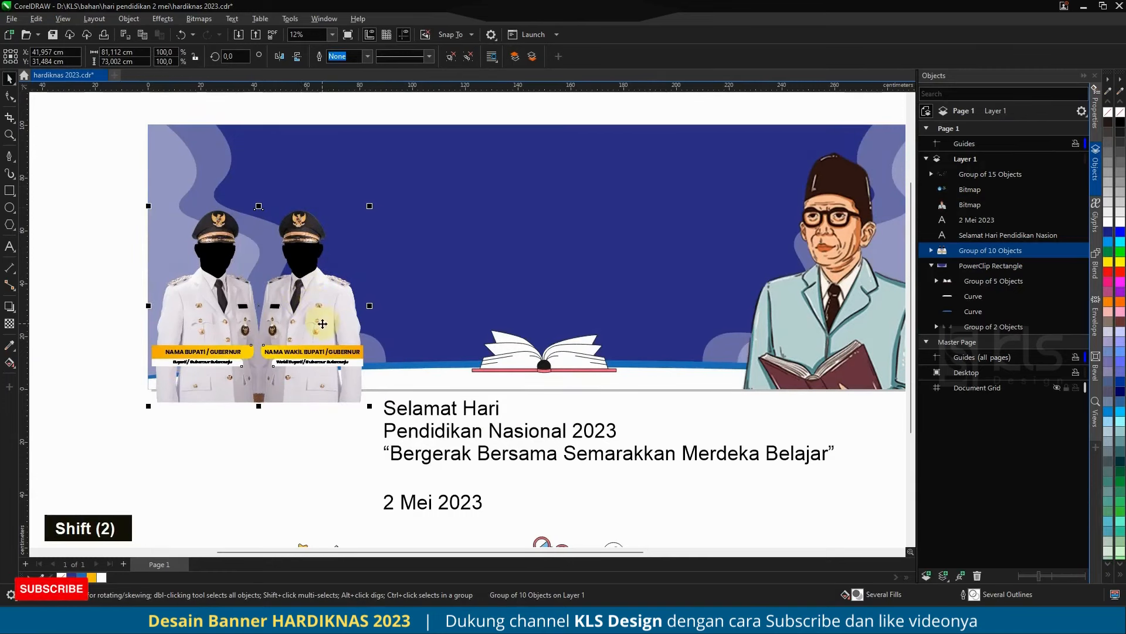
Step: Ungroup the officials group and PowerClip only the two officials' photos into the banner rectangle
click(449, 59)
click(374, 106)
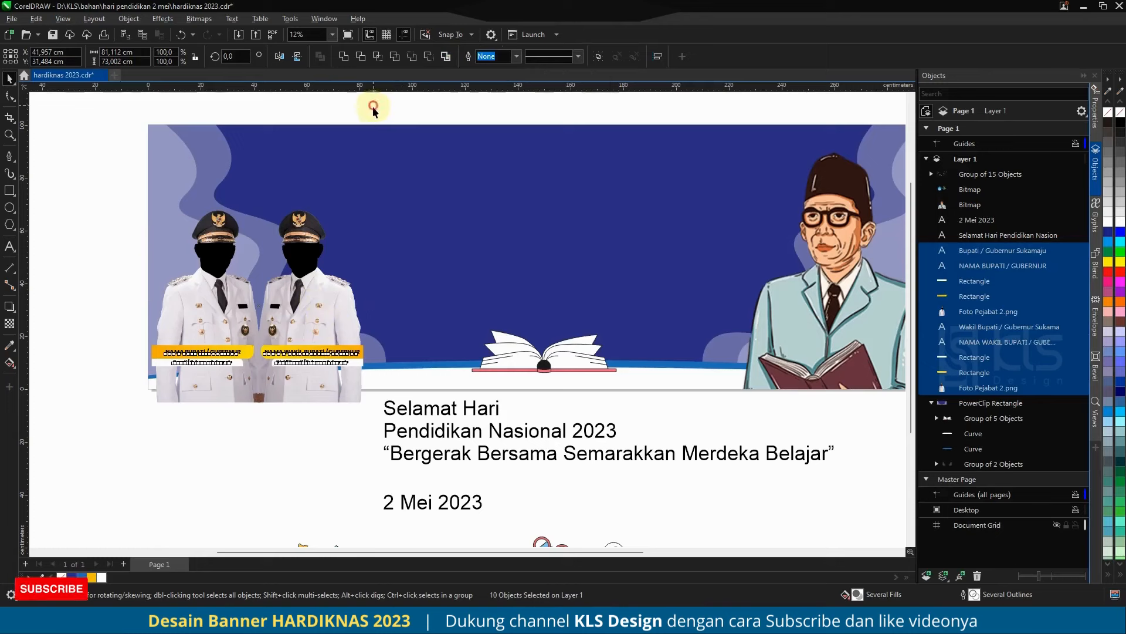
click(298, 282)
shift+click(210, 291)
right_click(210, 292)
click(275, 432)
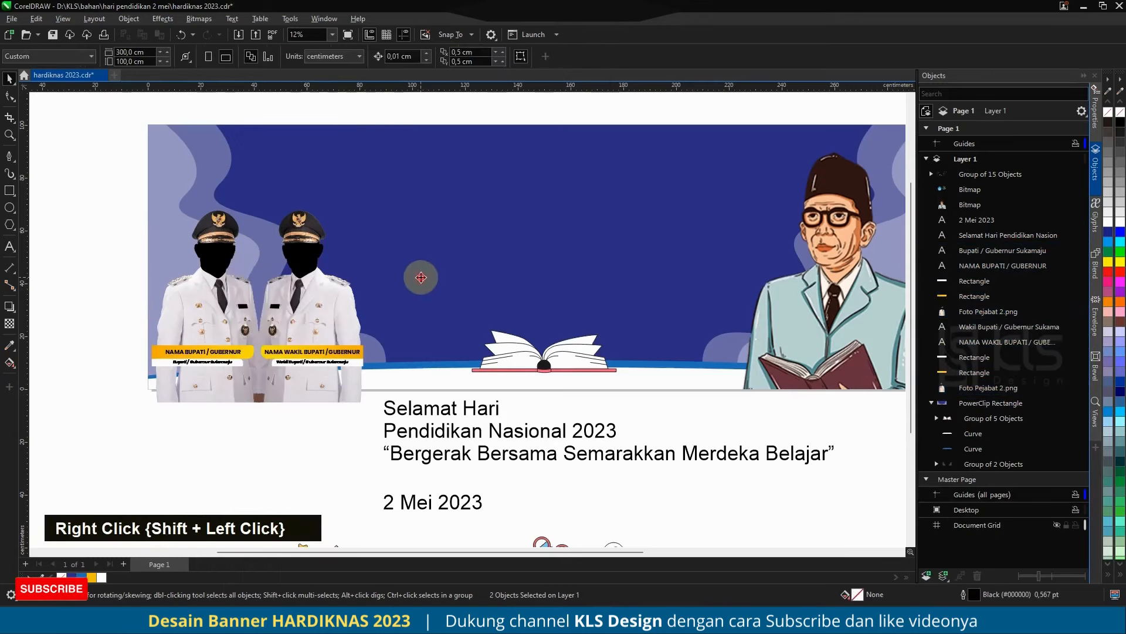
click(398, 330)
Step: Reorder the two clipped officials' photos so they sit behind the white bottom curve but above the blue curve
click(974, 387)
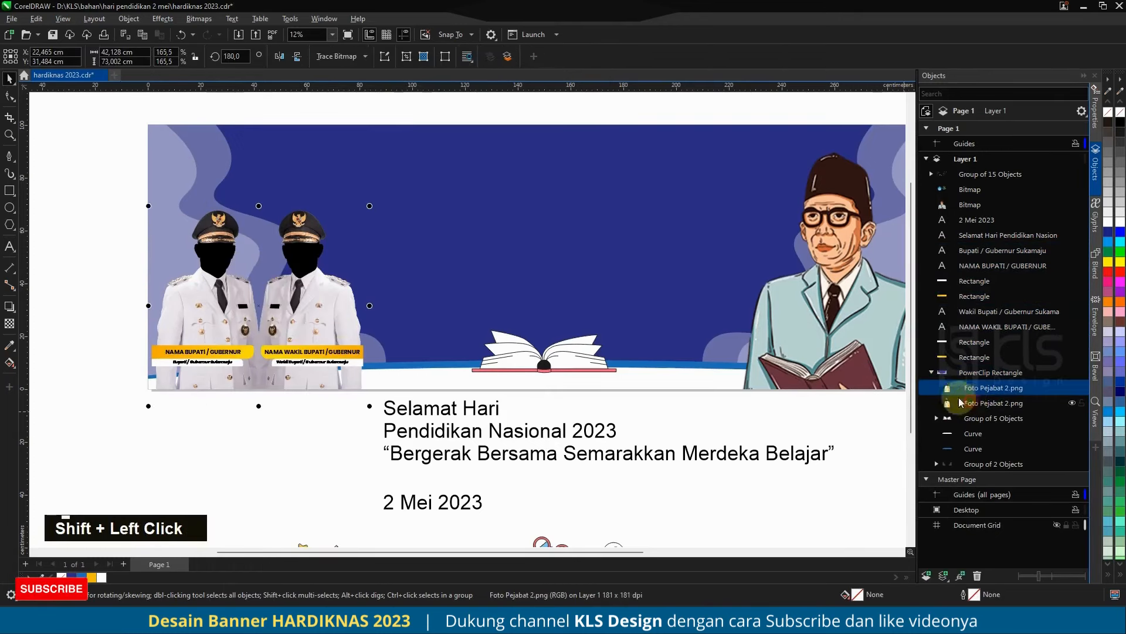
shift+click(968, 403)
key(ctrl+Page_Down)
key(ctrl+Page_Down)
key(ctrl+Page_Down)
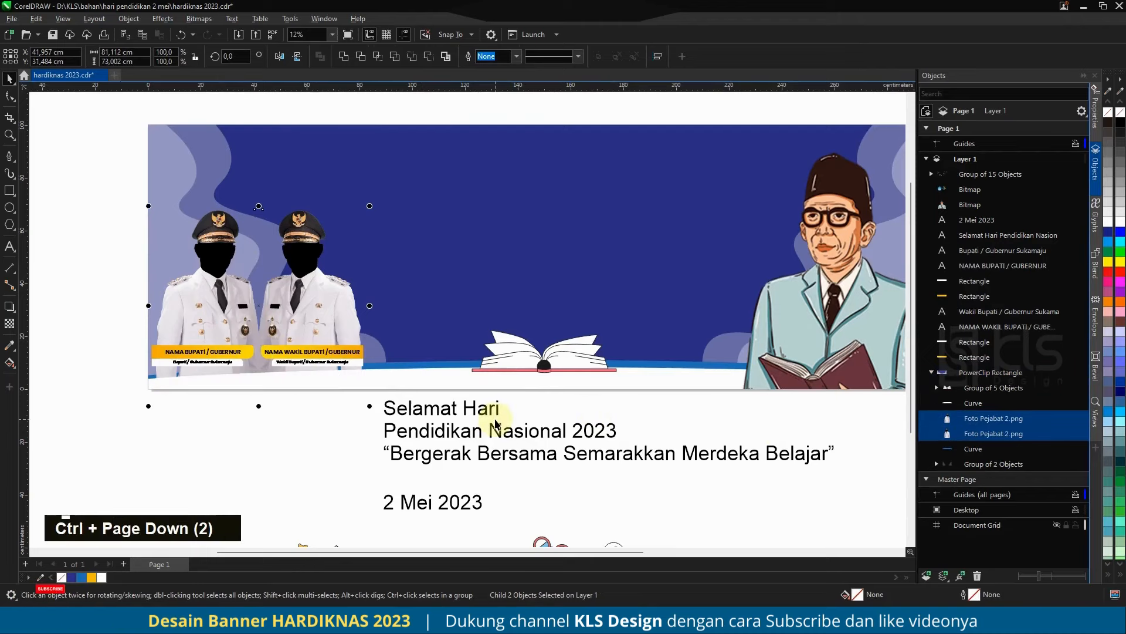
key(ctrl+Page_Up)
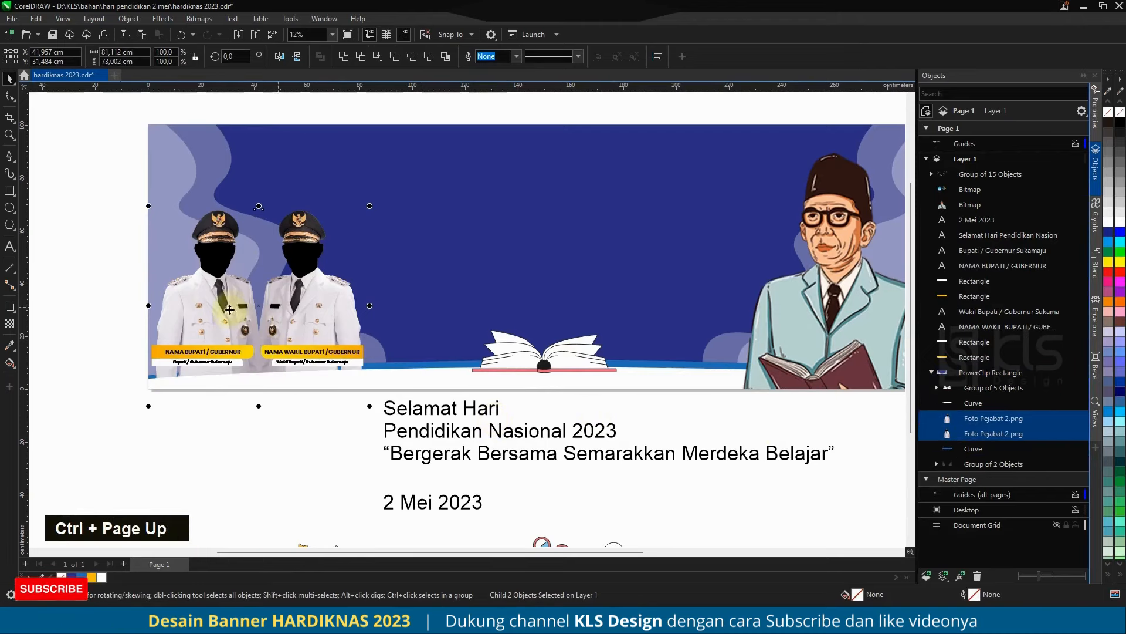
Step: Move the eight name-label objects together so their boxes start at the banner's left edge
scroll(232, 307, up, 2)
scroll(128, 354, down, 1)
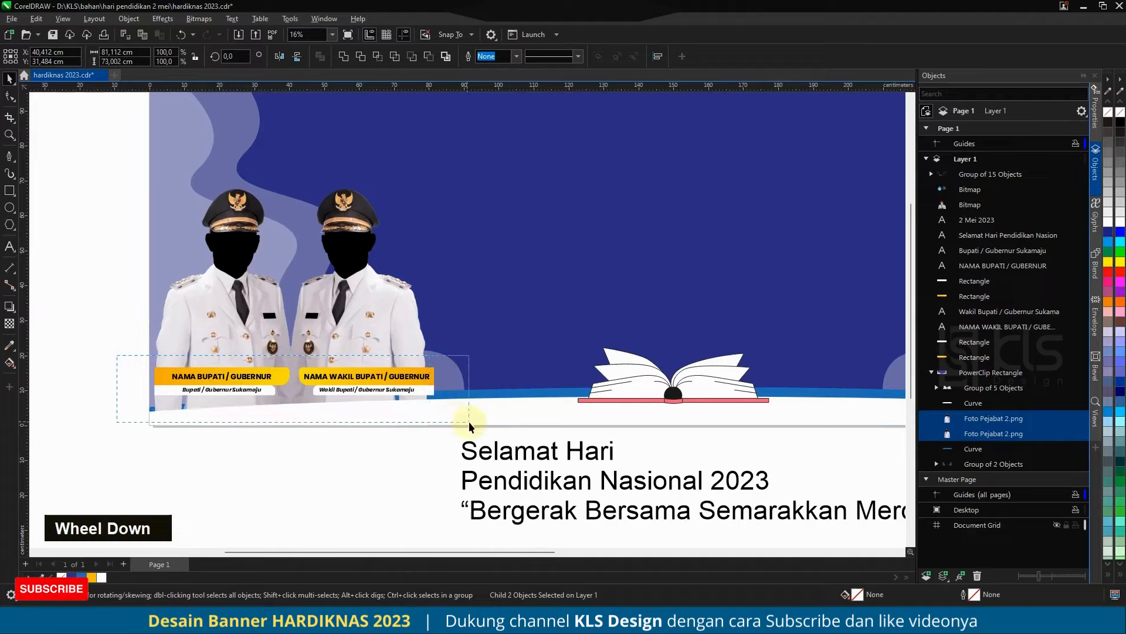
drag(469, 421, 470, 421)
scroll(203, 382, up, 3)
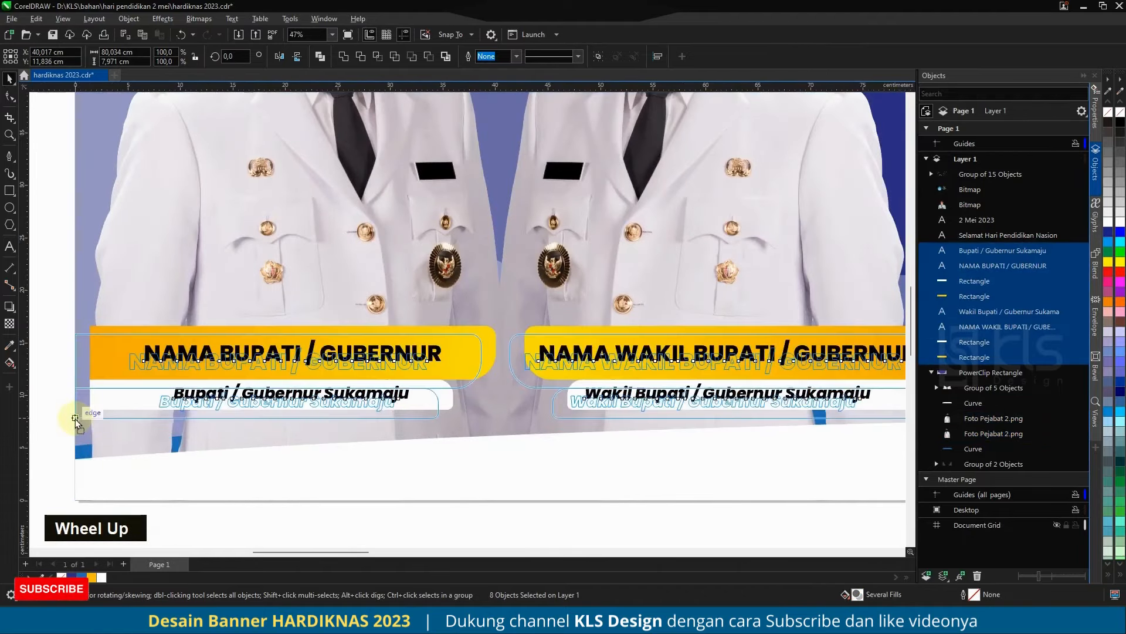
scroll(75, 421, down, 5)
key(Escape)
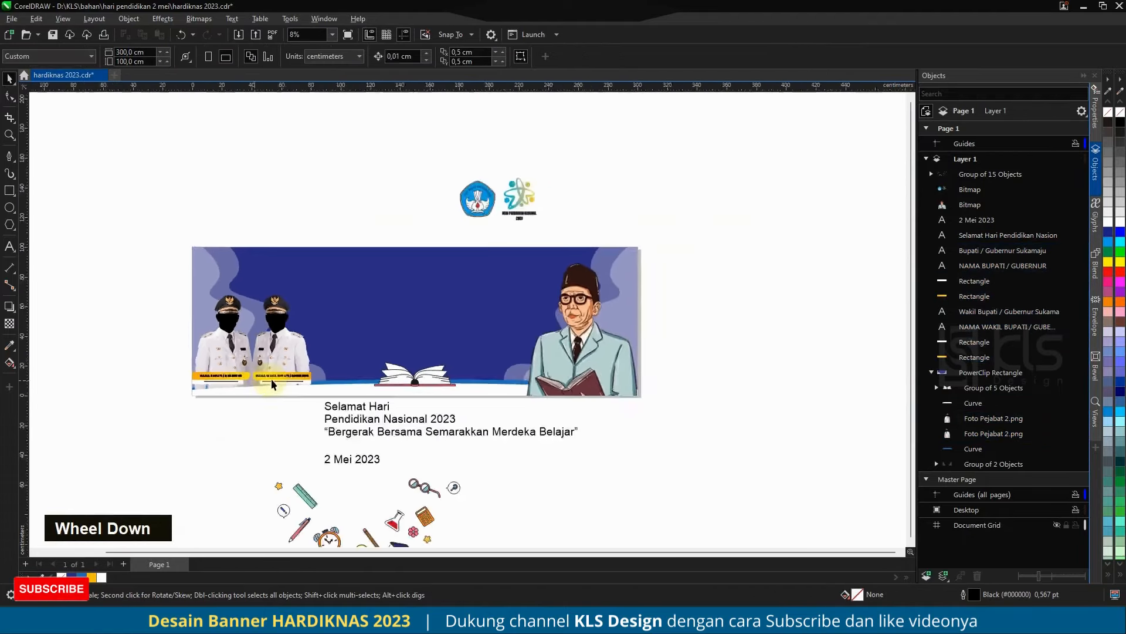
Step: PowerClip the portrait into the banner rectangle and move it behind the white bottom curve
scroll(271, 384, up, 2)
scroll(271, 384, down, 1)
click(692, 360)
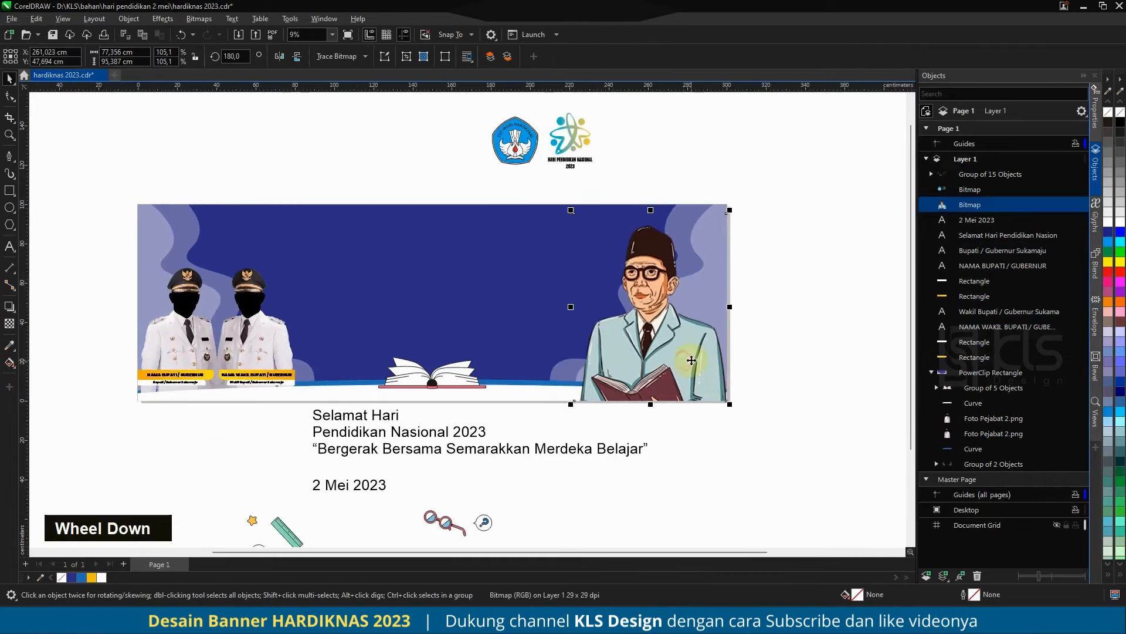
right_click(653, 362)
click(694, 427)
click(520, 299)
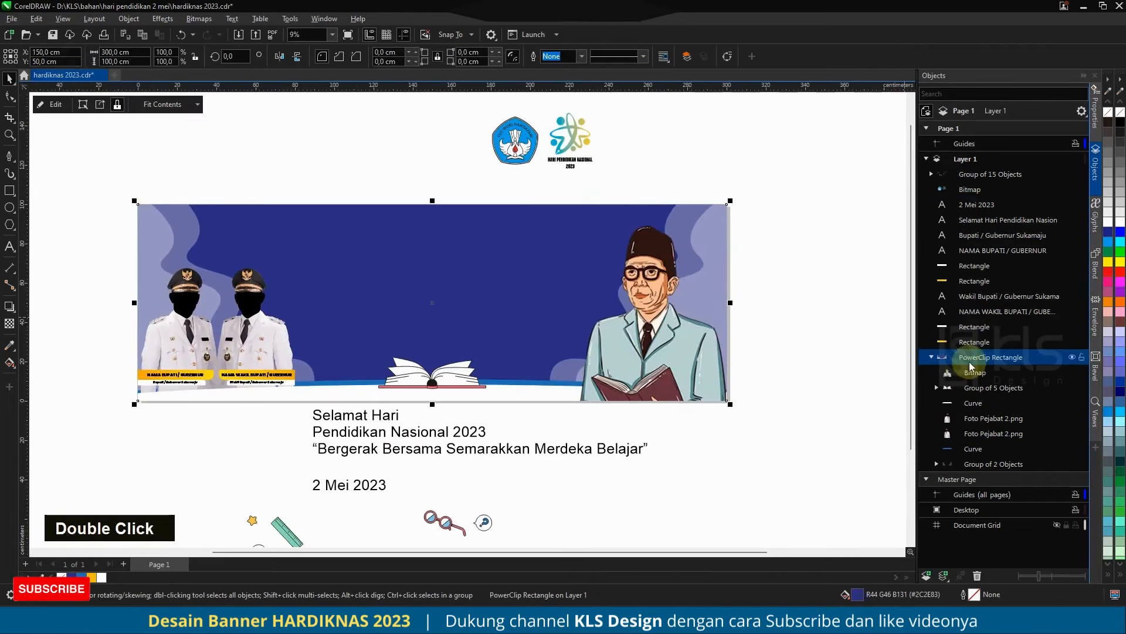
key(ctrl+Page_Down)
key(ctrl+Page_Down)
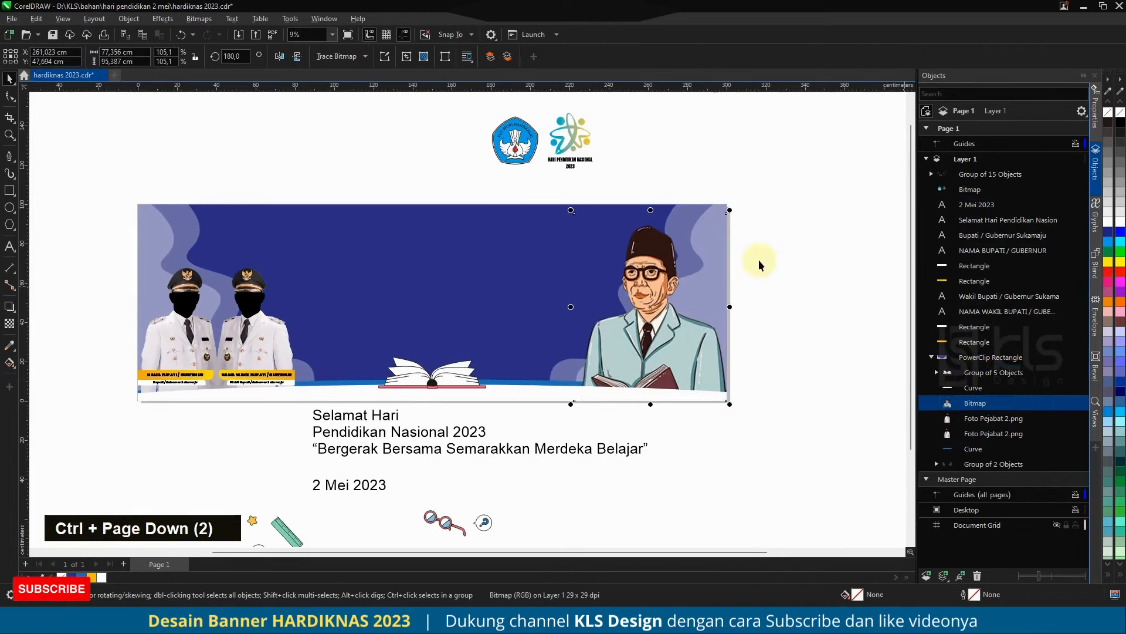
Step: Raise the clipped portrait slightly and shrink it to about 73 cm wide, keeping its lower-right corner fixed
drag(659, 322, 657, 314)
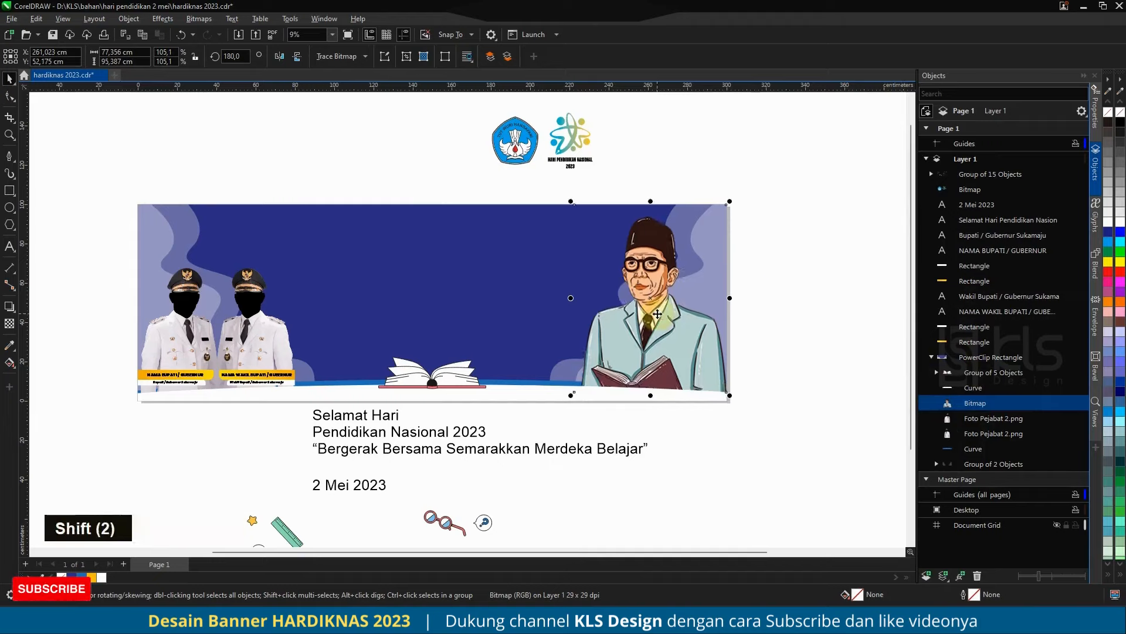
drag(566, 201, 581, 213)
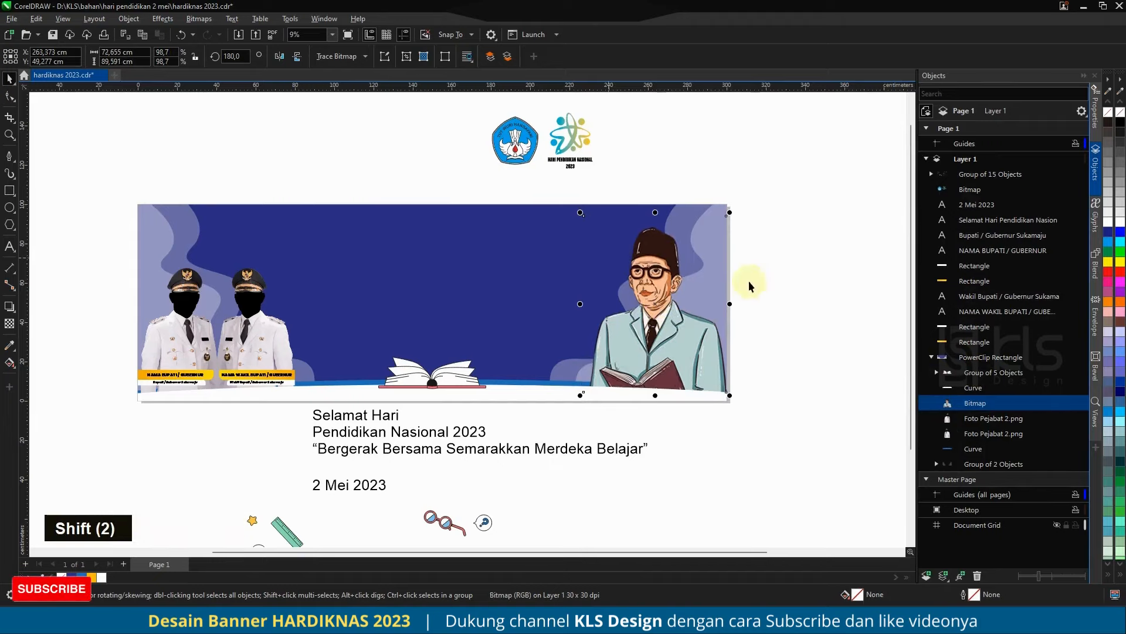
click(815, 309)
Step: Place the two-logo bitmap near the banner's top edge, scale it to about 39 cm wide and centre it horizontally
drag(573, 154, 497, 258)
shift+click(496, 228)
key(c)
click(419, 198)
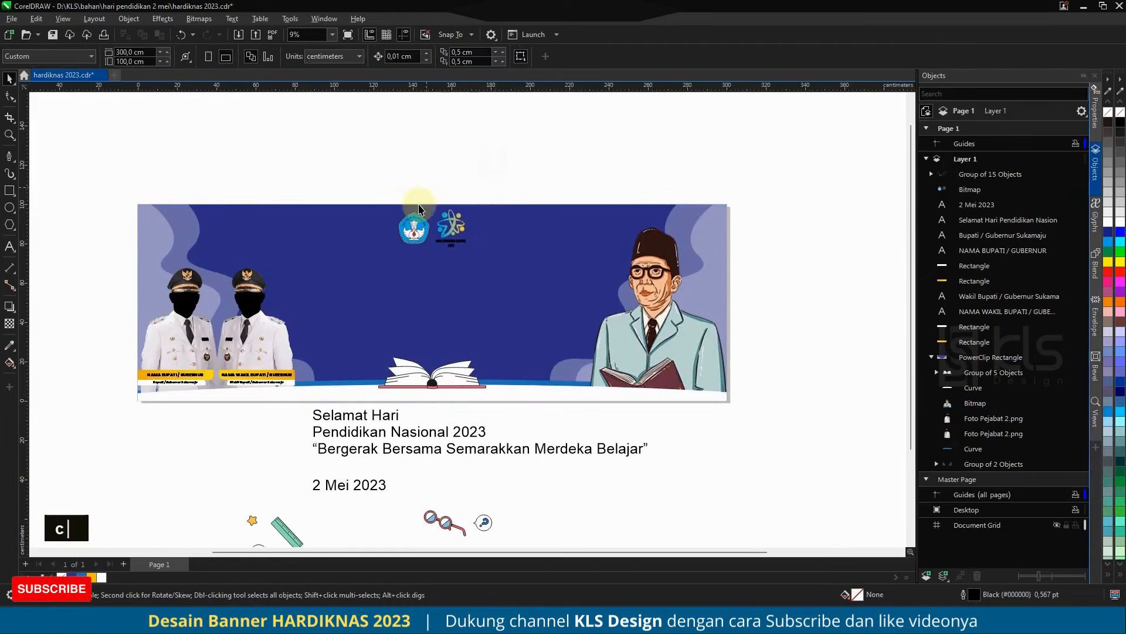
Step: Draw a rectangle of about 20 by 6.8 cm around the "HARI PENDIDIKAN NASIONAL 2023" caption under the logo
scroll(430, 218, up, 3)
scroll(434, 224, up, 2)
click(434, 223)
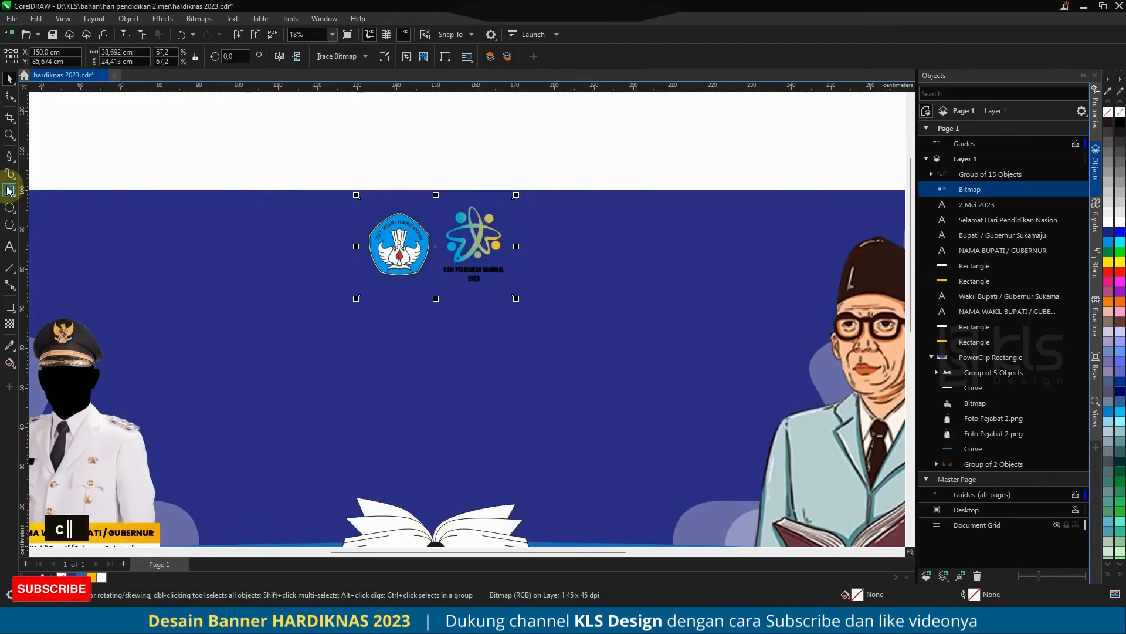
click(9, 191)
scroll(478, 271, up, 4)
drag(323, 324, 602, 230)
Step: Intersect the rectangle with the logo bitmap to extract the caption as its own piece, and delete the rectangle
click(8, 78)
shift+click(302, 135)
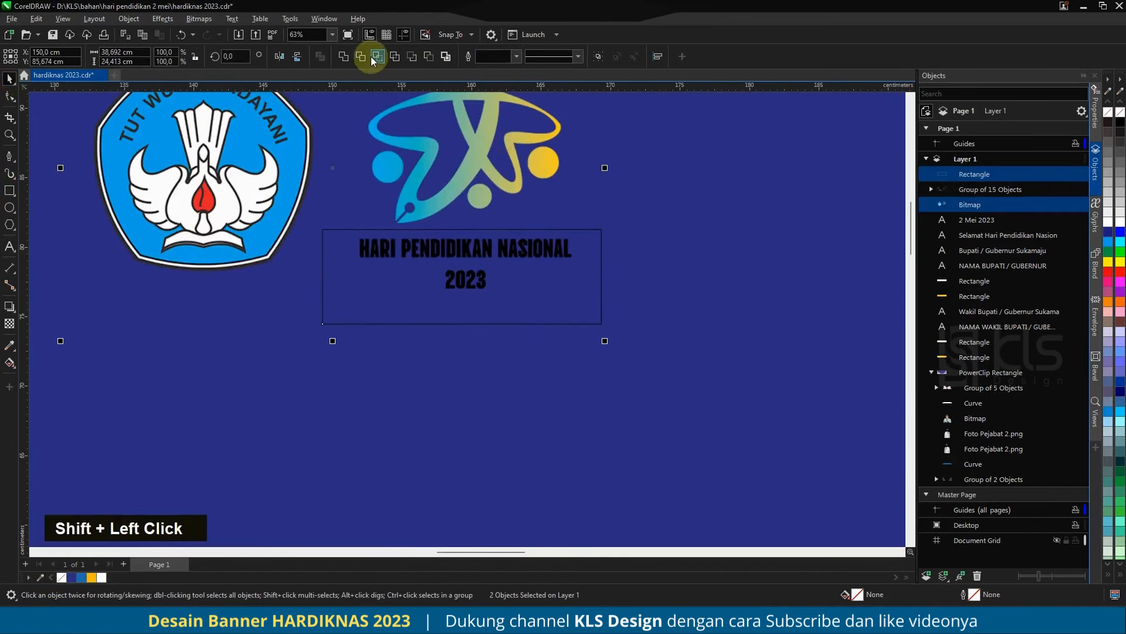
click(373, 58)
click(614, 306)
click(565, 304)
key(Delete)
Step: Convert the caption piece to an RGB bitmap at 70 dpi with a transparent background
click(532, 247)
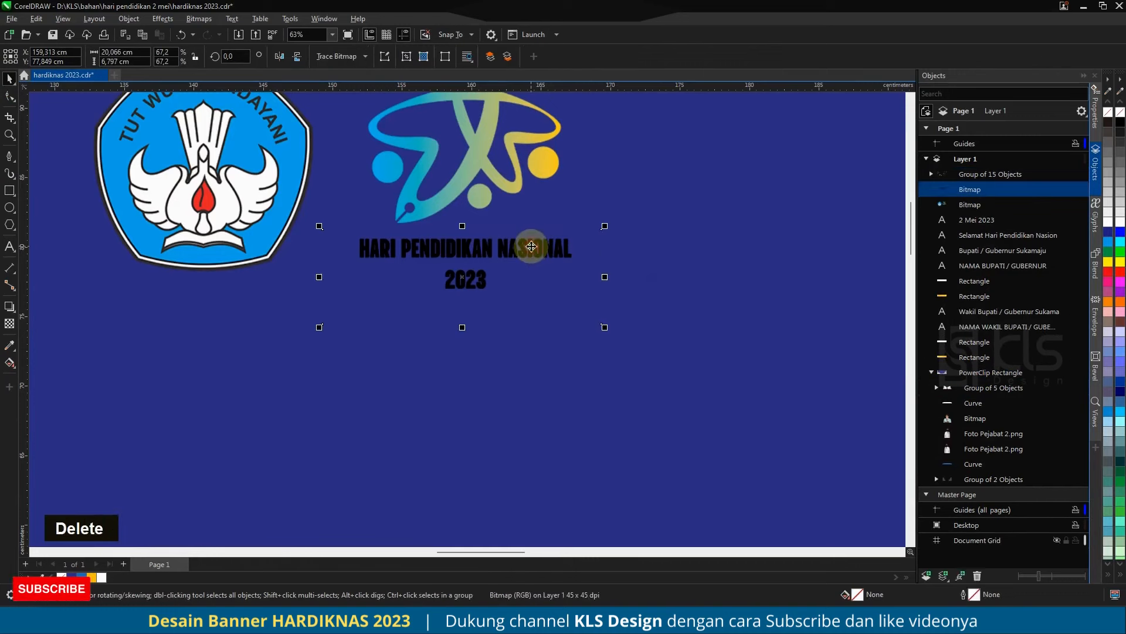
click(199, 18)
click(217, 31)
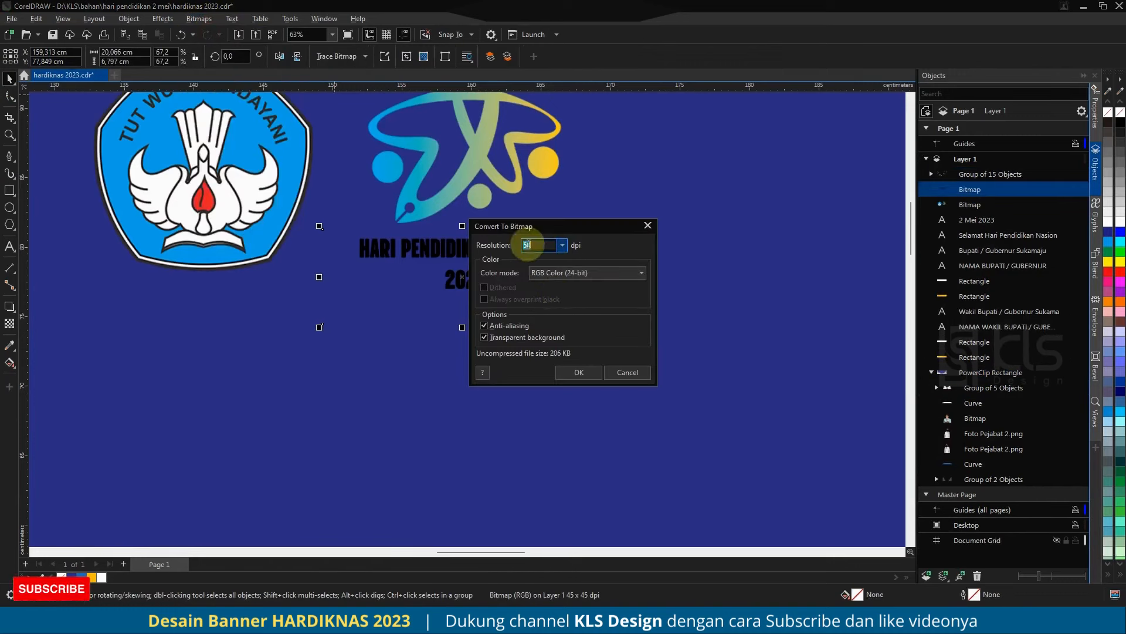
key(Return)
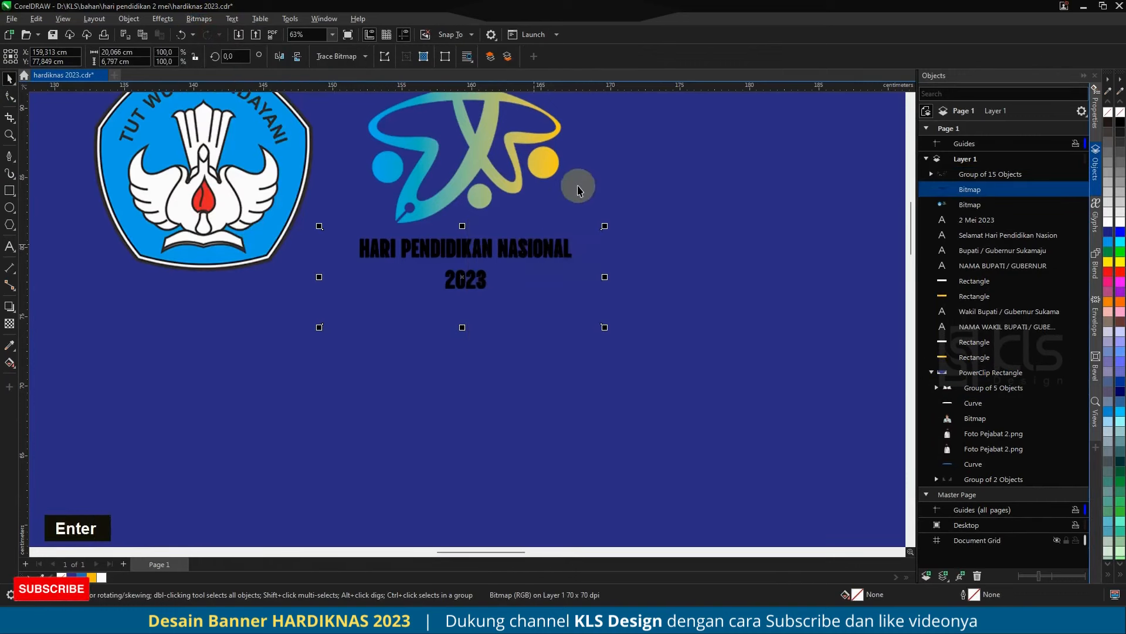
Step: Try to lighten the black caption bitmap with Tone Curve by raising the black point's output to 255
click(168, 21)
mouse_move(237, 66)
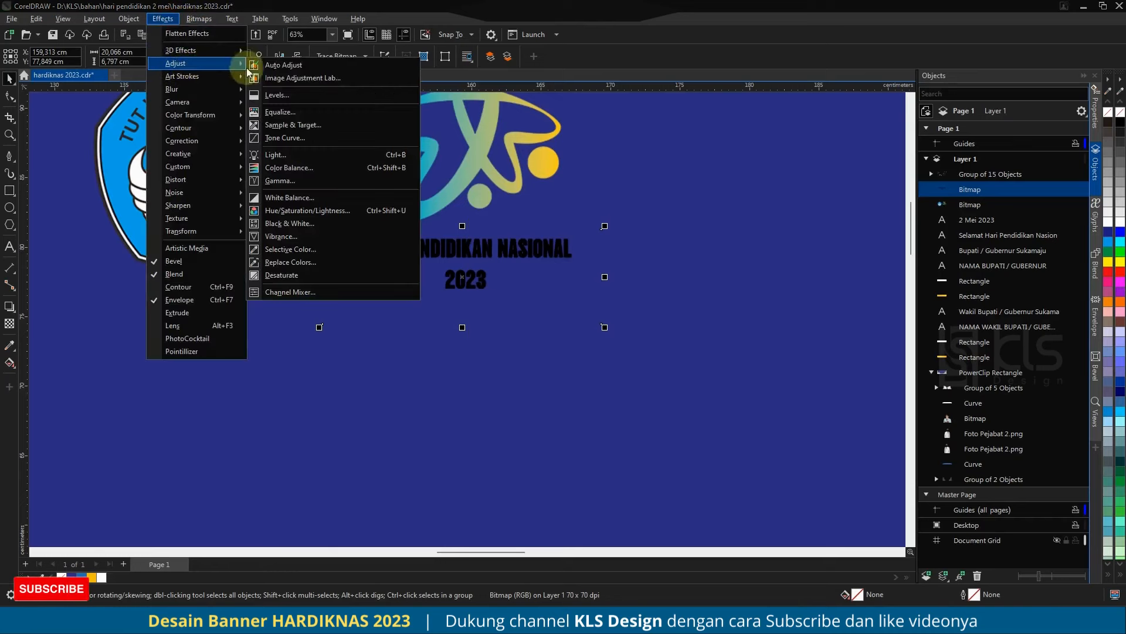
click(306, 137)
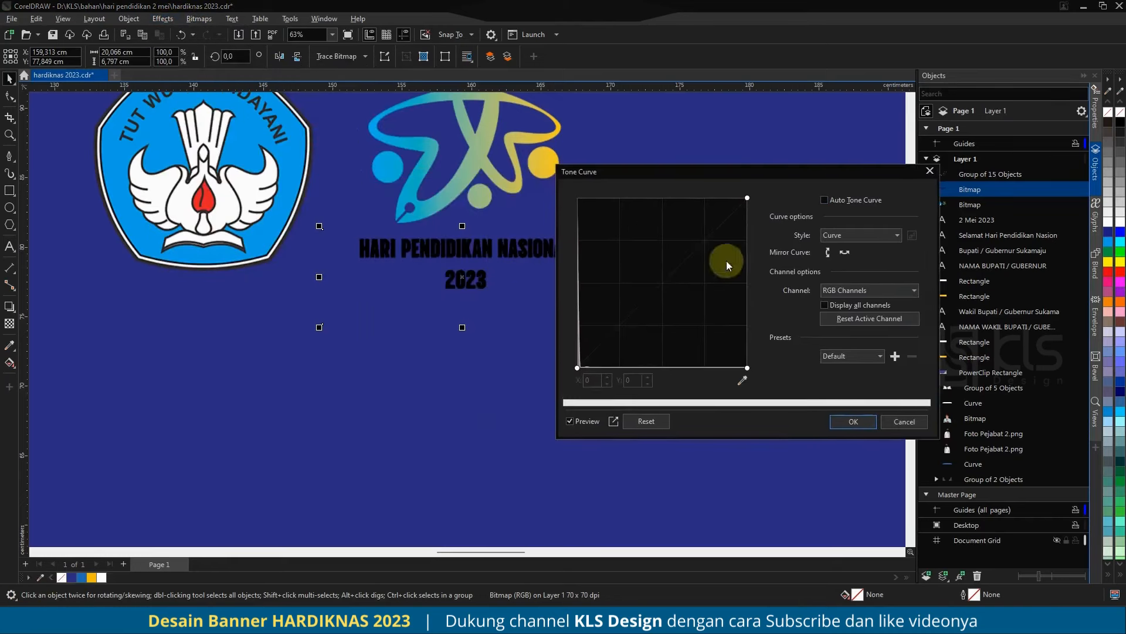
drag(748, 370, 526, 152)
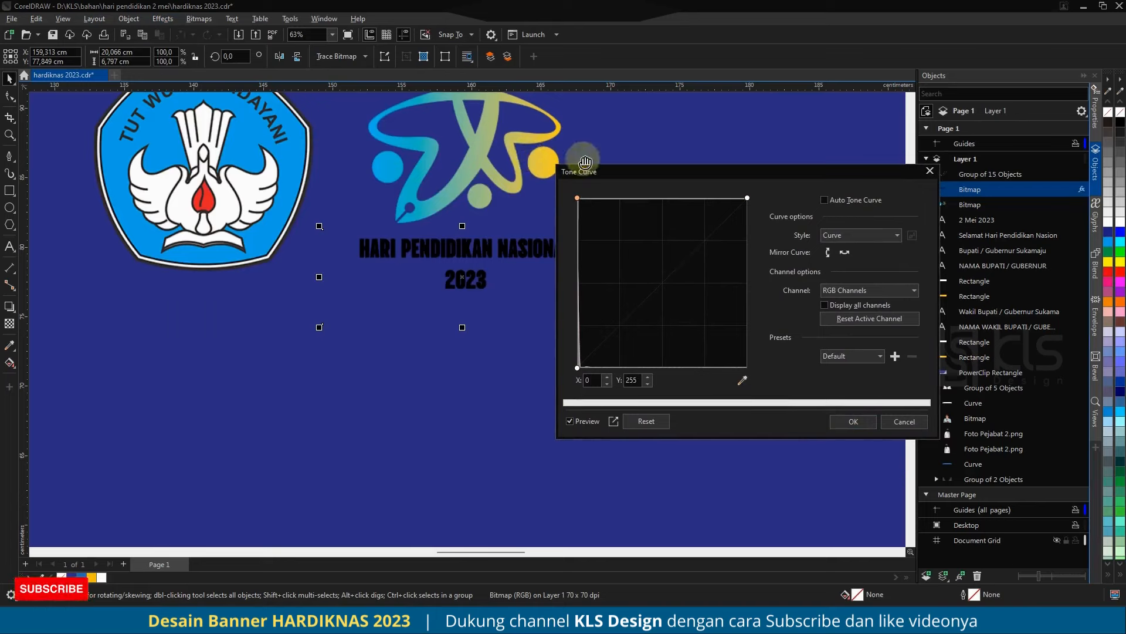
Step: Try different tone curve styles and Auto Tone Curve on the caption bitmap, and close the adjustment
click(852, 292)
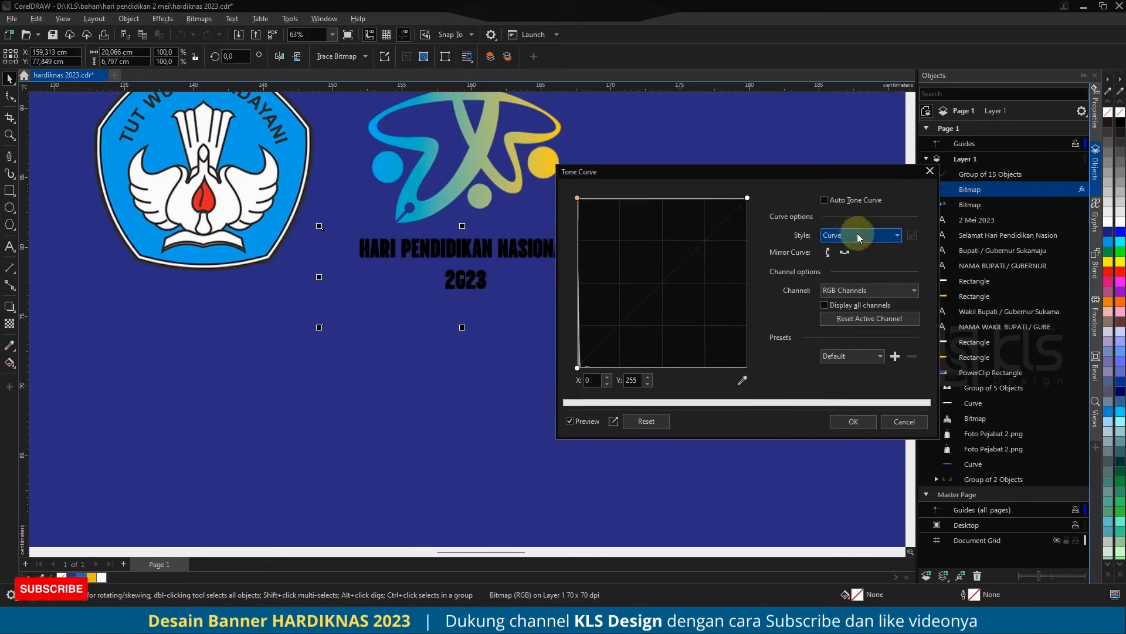
click(858, 237)
click(858, 285)
click(854, 237)
click(853, 260)
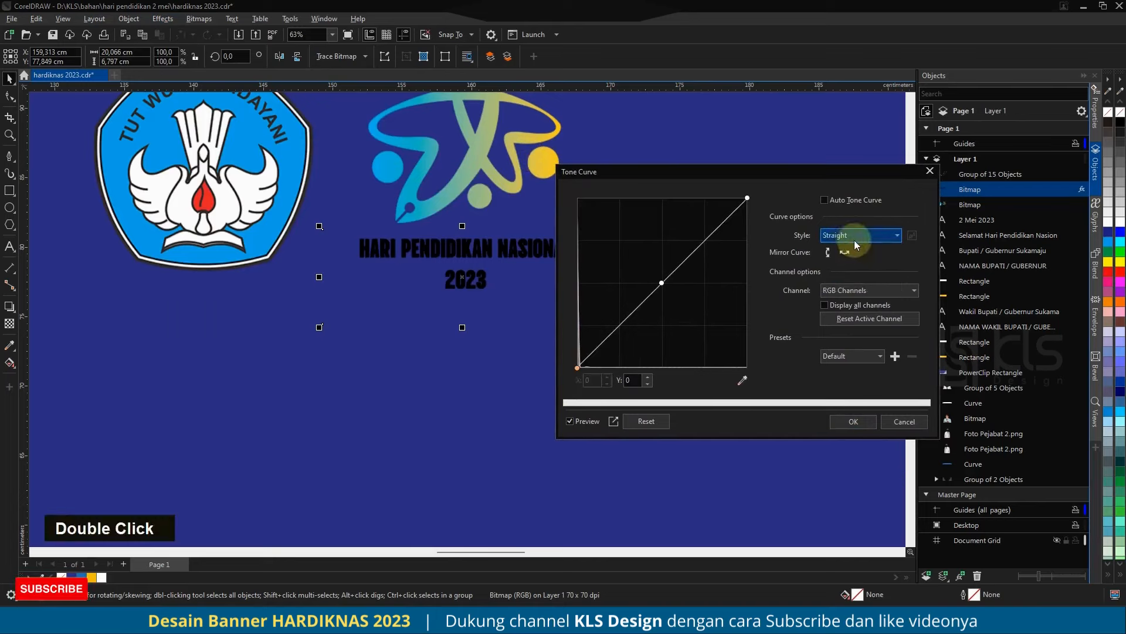
click(854, 237)
click(854, 273)
click(855, 237)
click(854, 249)
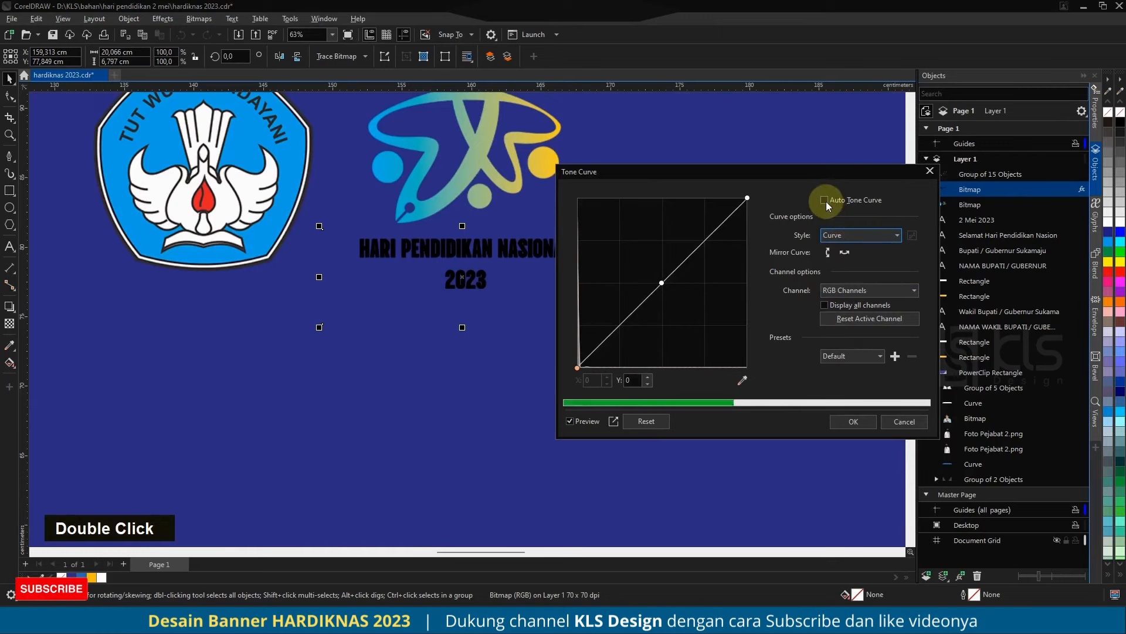
click(825, 200)
click(915, 422)
Step: Group the logo bitmap with its caption and centre the group horizontally on the banner
scroll(486, 270, down, 2)
scroll(486, 269, down, 1)
drag(352, 186, 543, 310)
key(ctrl+g)
shift+click(502, 232)
key(c)
click(495, 178)
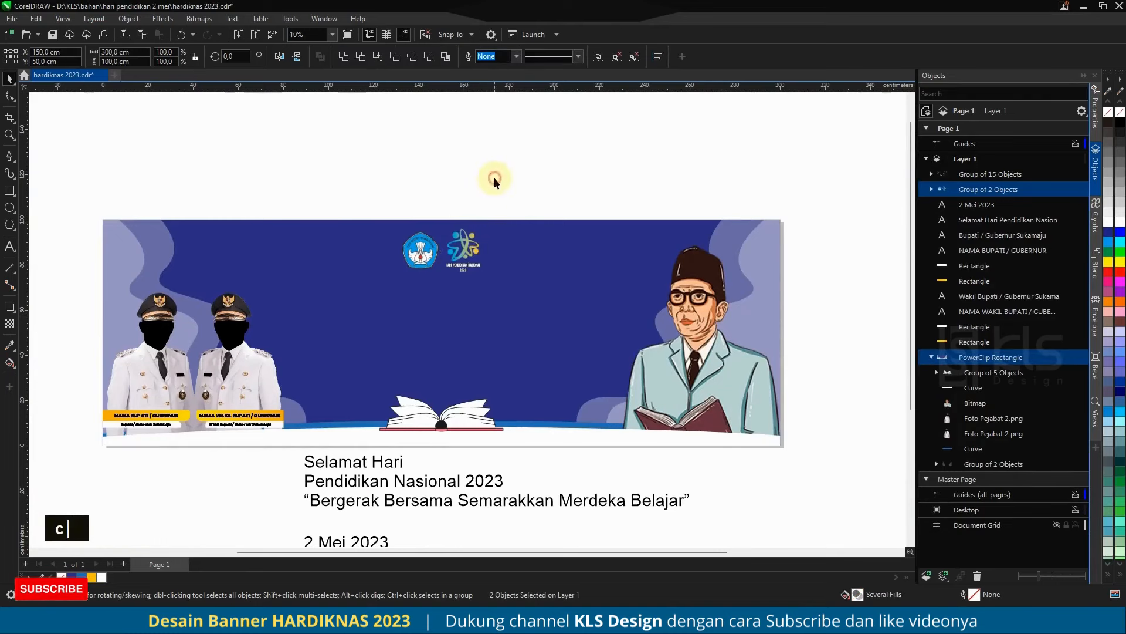
Step: Move the "Selamat Hari Pendidikan Nasional 2023" text block onto the banner and format it white and centre-aligned
scroll(450, 198, down, 1)
drag(404, 403, 413, 297)
click(101, 577)
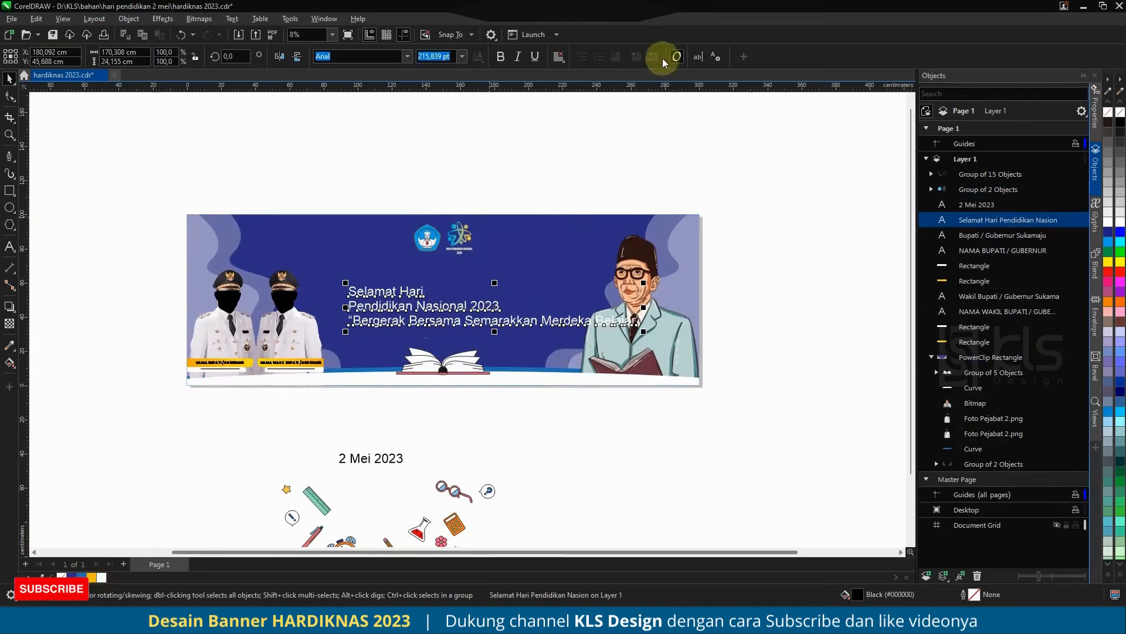
click(558, 56)
click(579, 98)
Step: Position the headline text block below the logos and break it apart into separate lines
scroll(496, 296, up, 1)
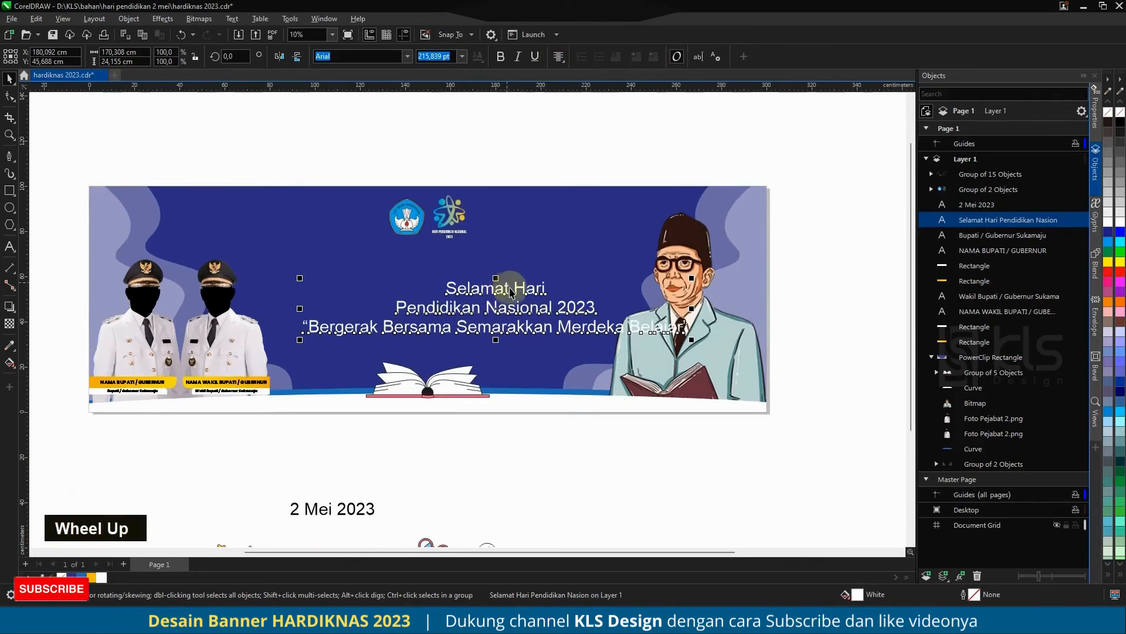
drag(517, 287, 447, 270)
key(ctrl+k)
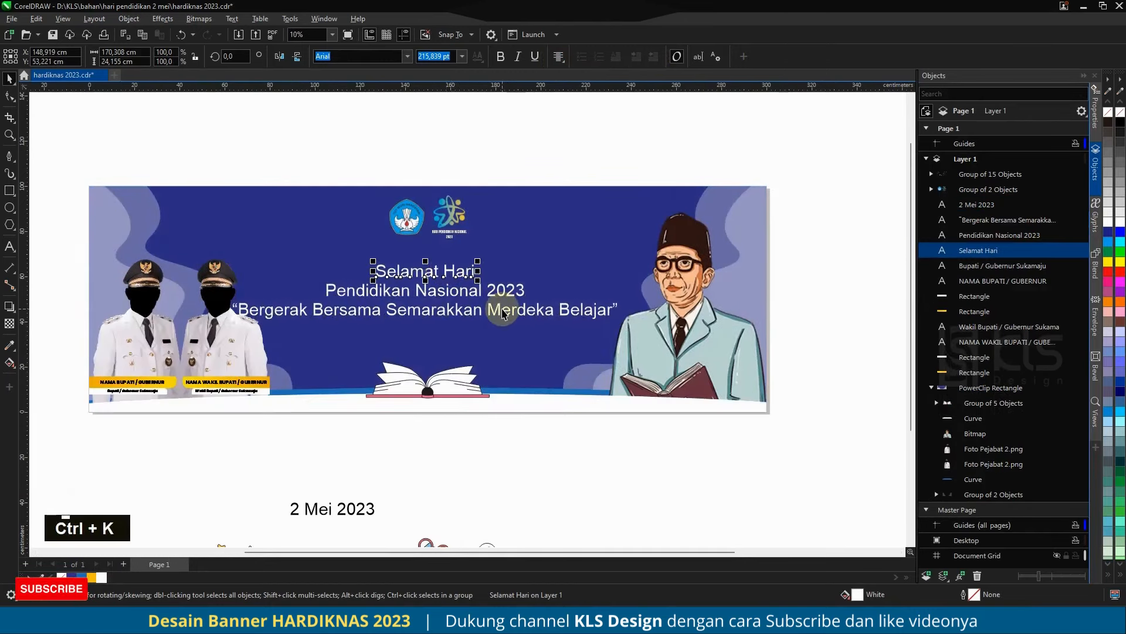
click(489, 153)
click(491, 314)
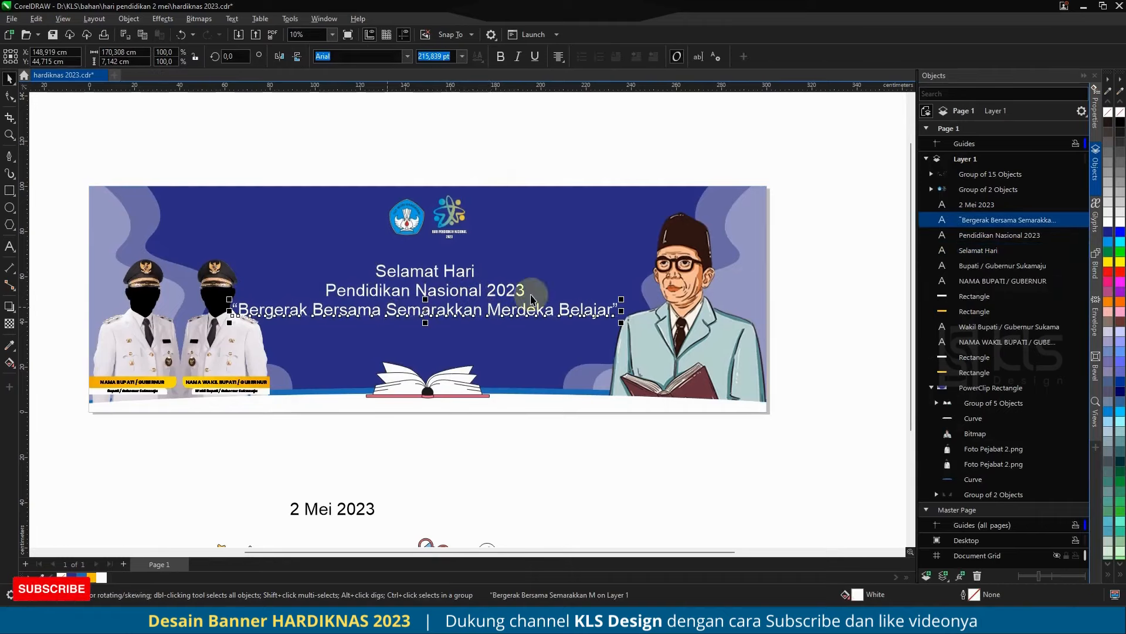
Step: Shrink and lower the slogan line, then enlarge "Pendidikan Nasional 2023" to about 156% and centre it horizontally on the banner
drag(622, 299, 584, 288)
drag(510, 314, 514, 331)
click(491, 295)
drag(531, 278, 585, 247)
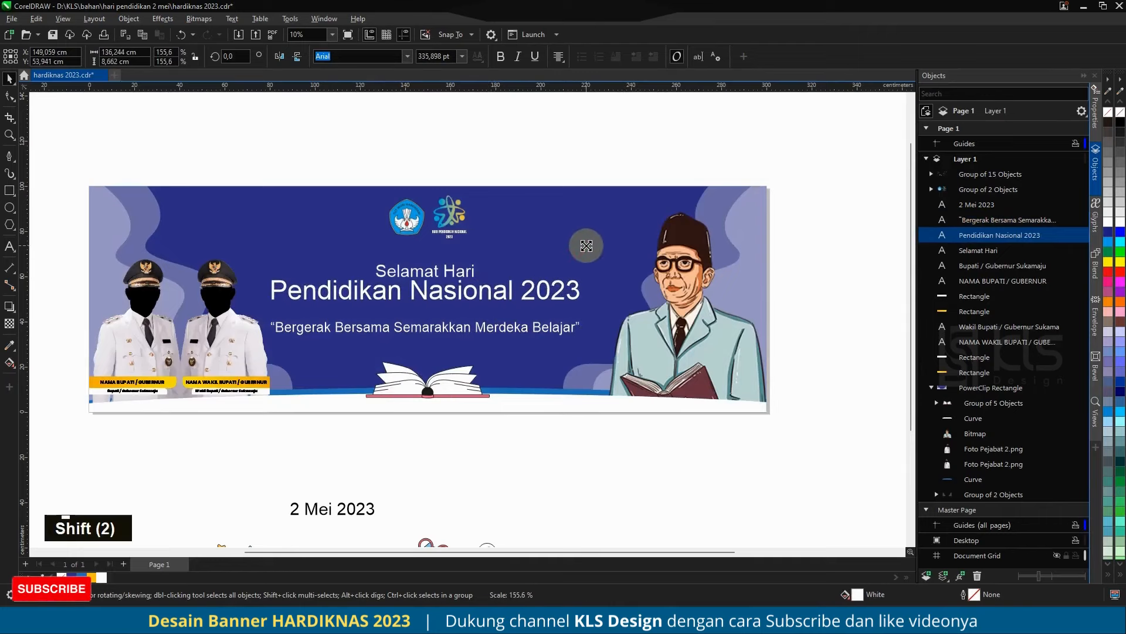
shift+click(547, 236)
key(c)
click(516, 167)
Step: Enlarge the "Selamat Hari" line above the headline and set its font to Guthen Bloots Personal Use
click(472, 271)
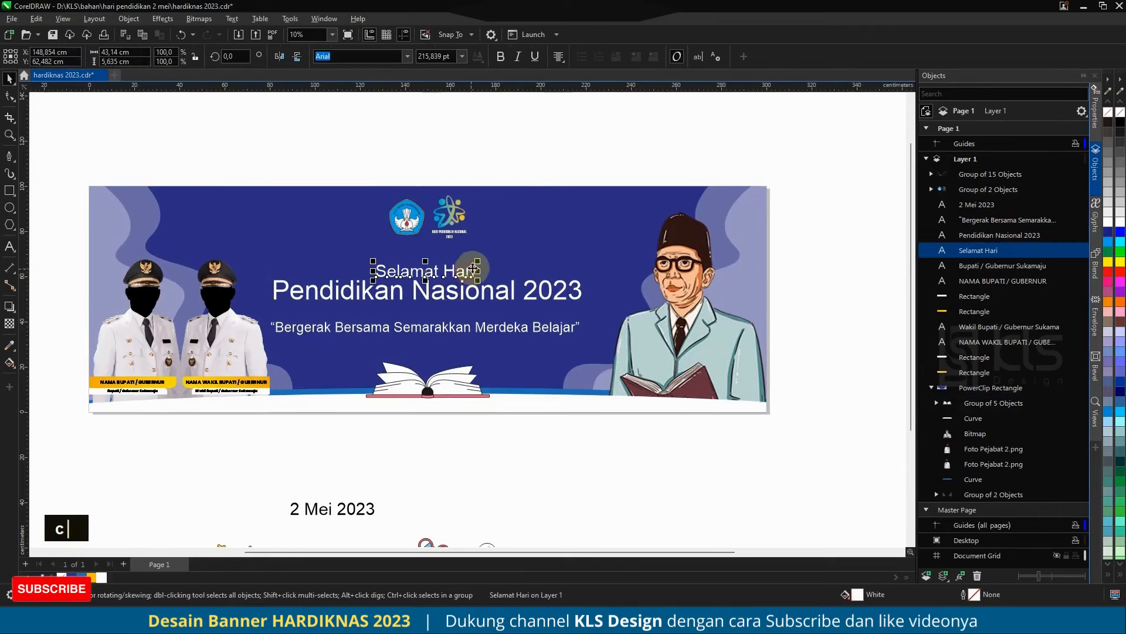
mouse_move(491, 247)
mouse_down()
mouse_move(478, 271)
mouse_move(478, 262)
mouse_up()
scroll(271, 213, down, 1)
scroll(382, 188, up, 1)
scroll(375, 187, down, 1)
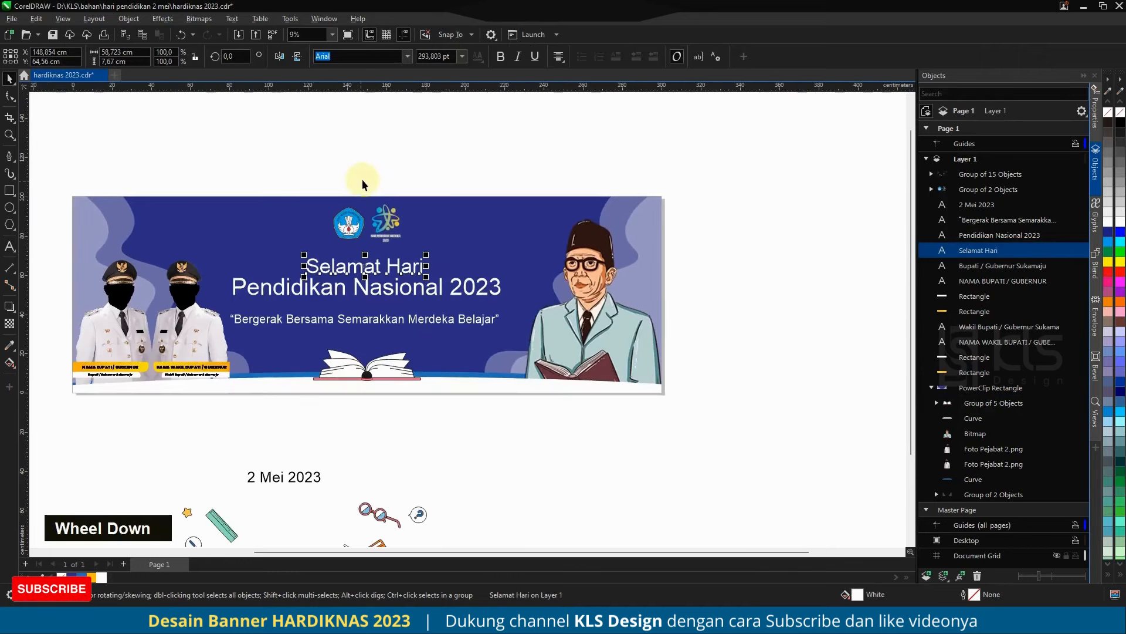
click(408, 56)
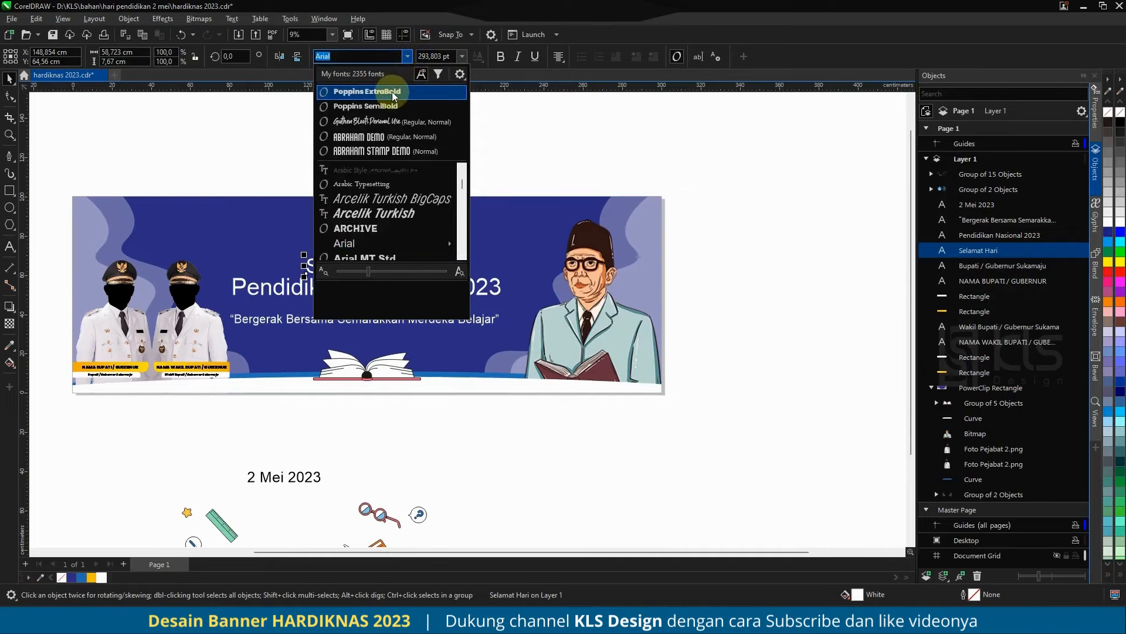
click(387, 122)
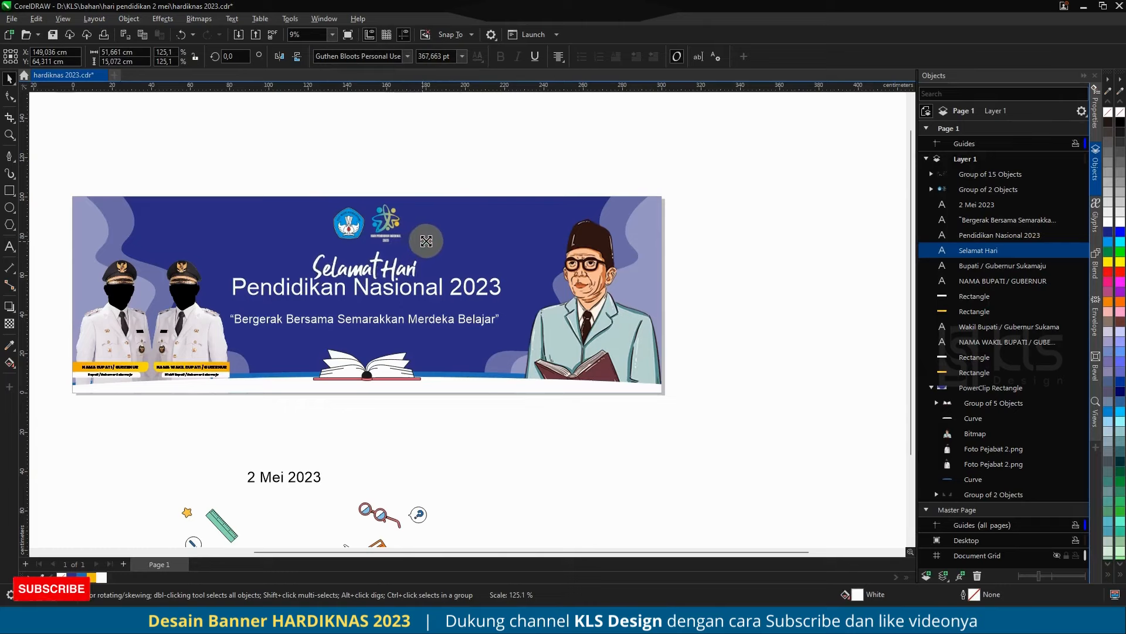
Step: Set the "Pendidikan Nasional 2023" line to Poppins ExtraBold and move it slightly lower, clear of "Selamat Hari"
click(437, 288)
double_click(401, 58)
click(402, 58)
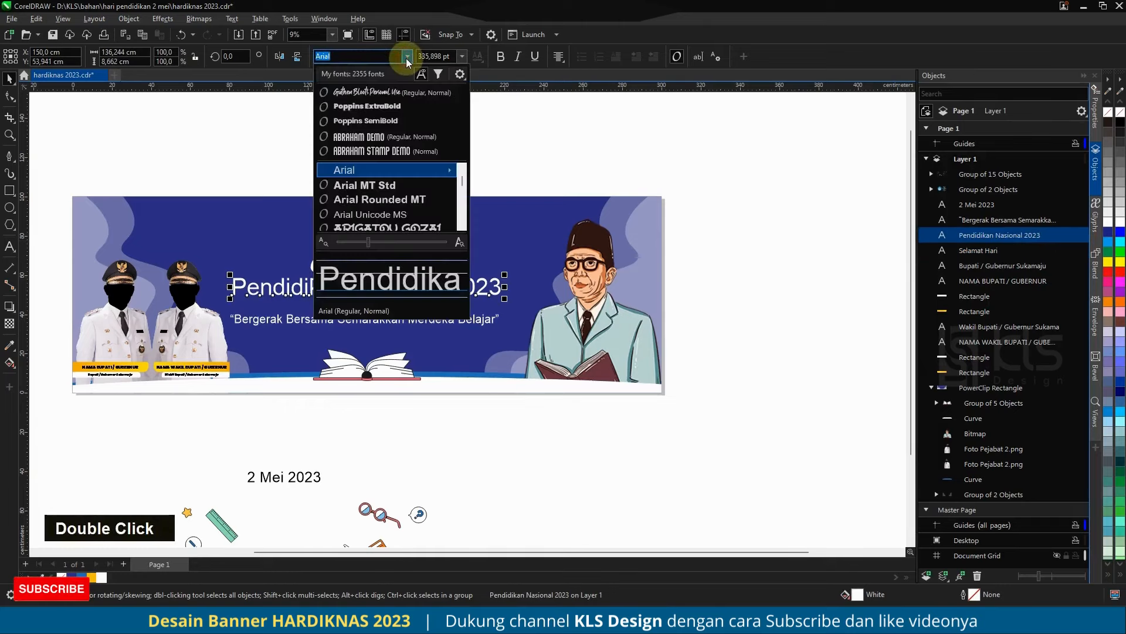
click(413, 108)
drag(438, 289, 440, 296)
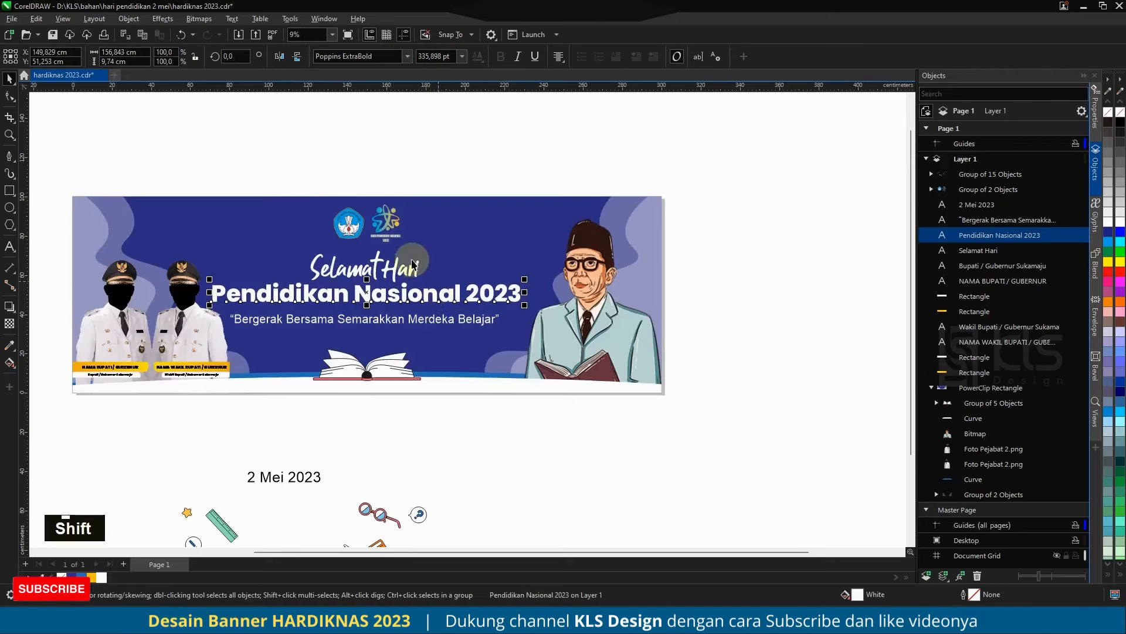
Step: Set the font of the "Bergerak Bersama Semarakkan Merdeka Belajar" slogan to Raleway SemiBold Italic
click(462, 321)
click(406, 56)
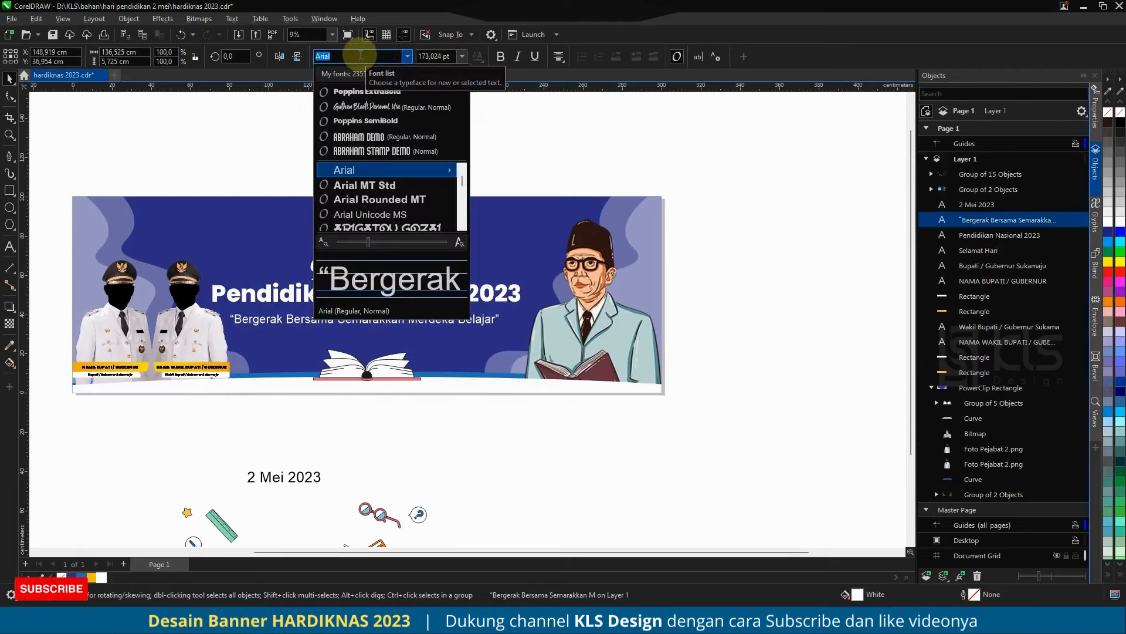
text(r)
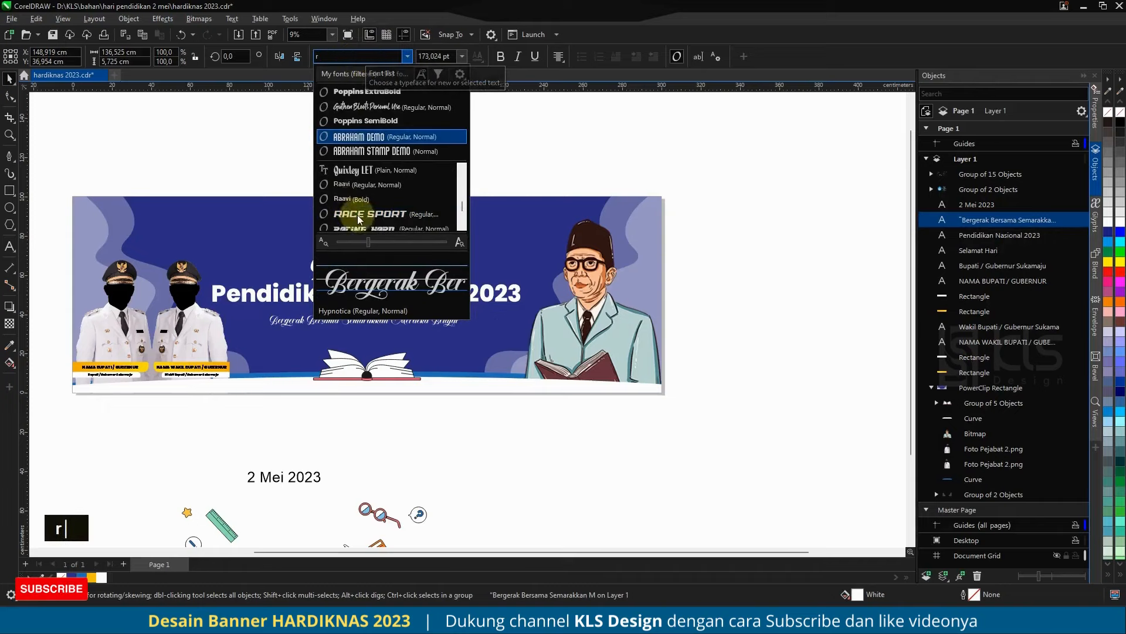
scroll(375, 210, down, 3)
scroll(376, 212, down, 5)
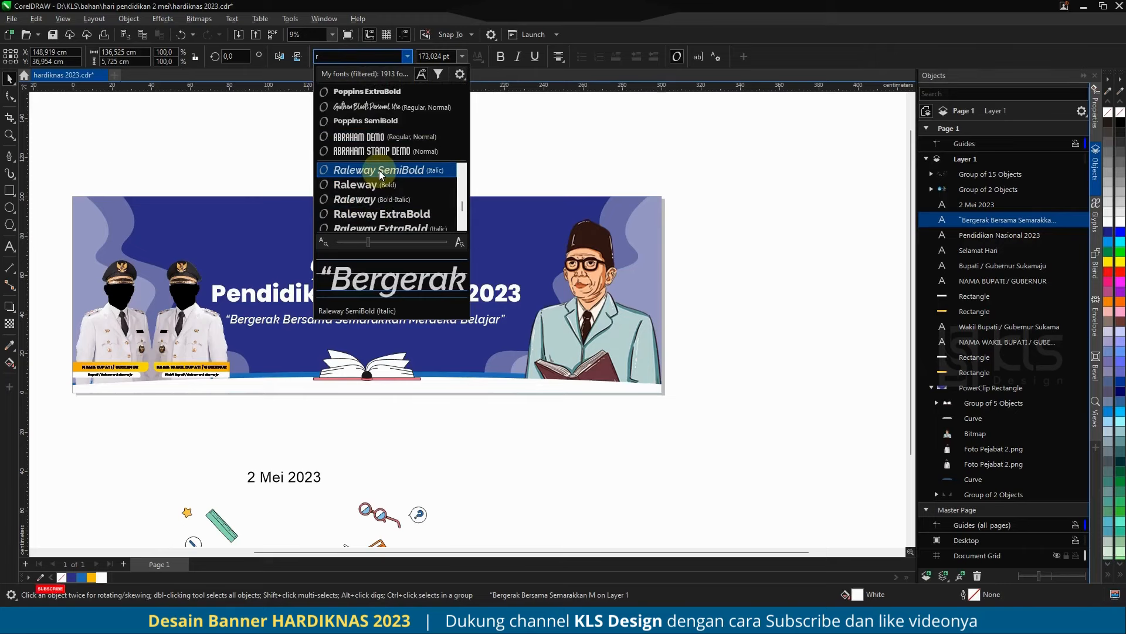
click(379, 170)
click(457, 161)
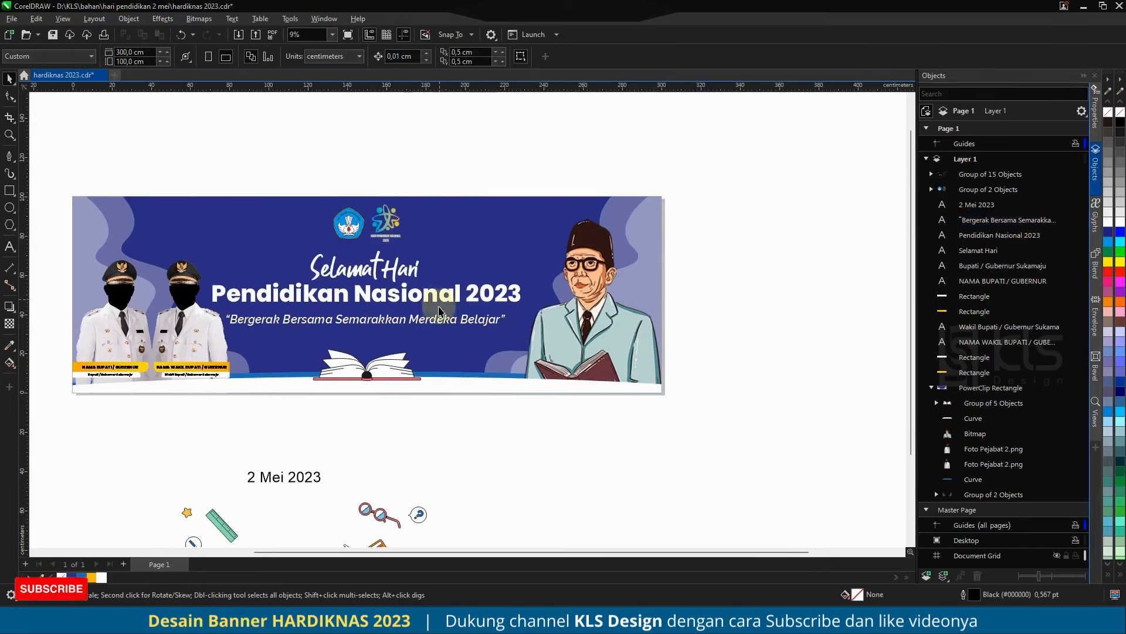
Step: Move the slogan closer beneath the headline and centre it horizontally on "Pendidikan Nasional 2023"
scroll(421, 320, up, 2)
click(417, 319)
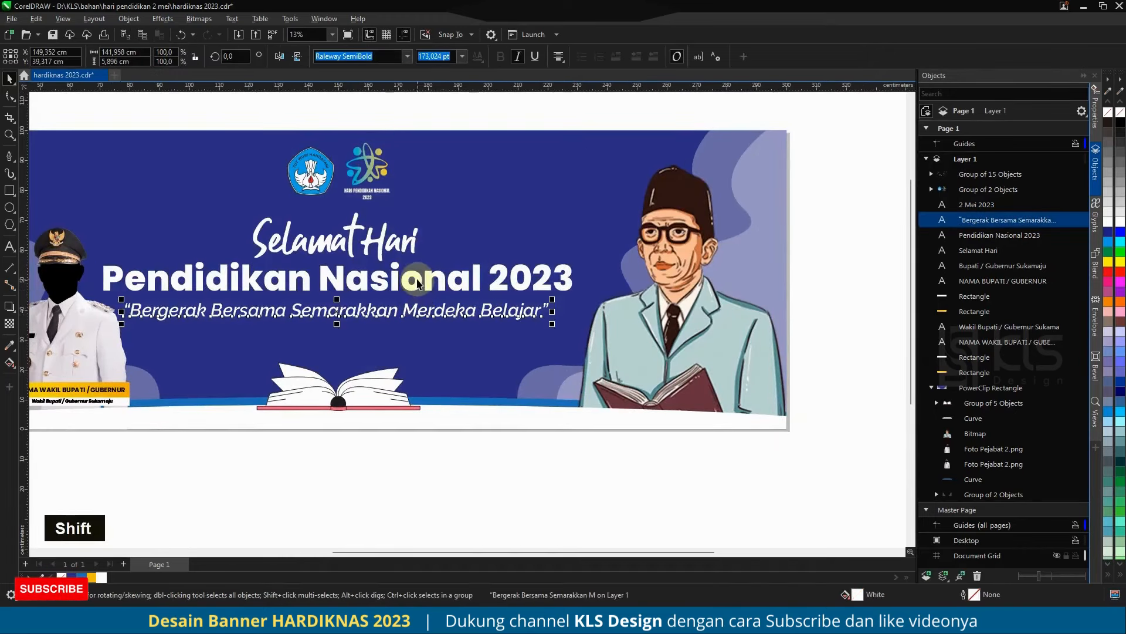
scroll(420, 320, down, 1)
drag(425, 322, 424, 307)
shift+click(446, 277)
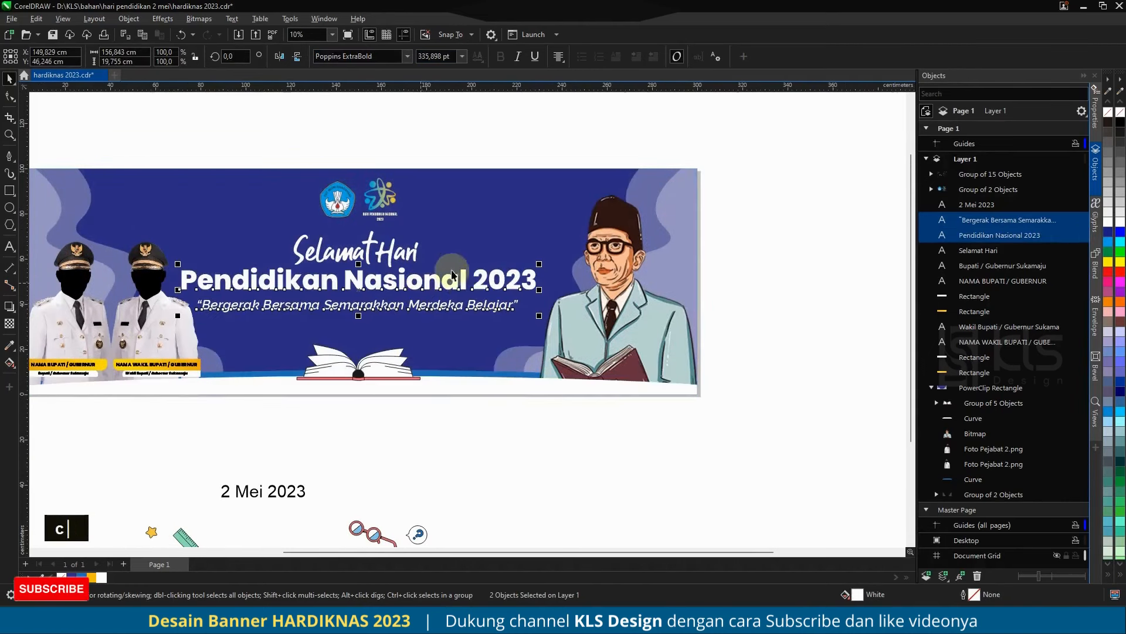
click(450, 145)
Step: Draw a rectangle between the slogan and the book, round its bottom corners, and narrow it to about 47 x 6 cm
scroll(352, 332, down, 1)
scroll(352, 332, up, 2)
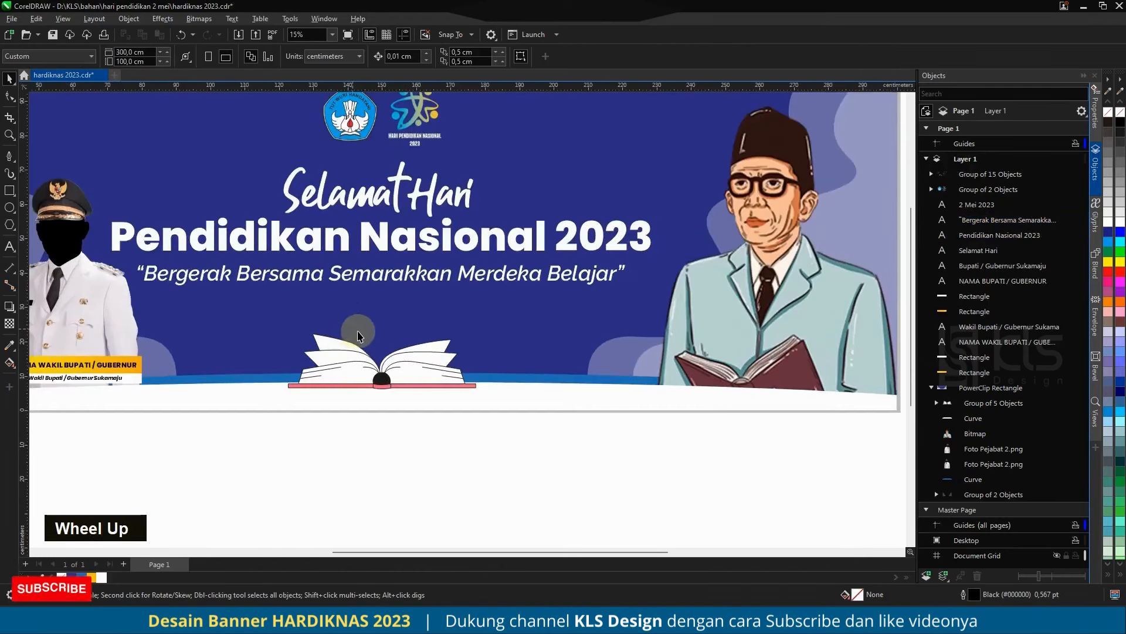
click(8, 192)
mouse_move(289, 293)
mouse_down()
mouse_move(485, 320)
mouse_move(288, 318)
mouse_up()
click(11, 100)
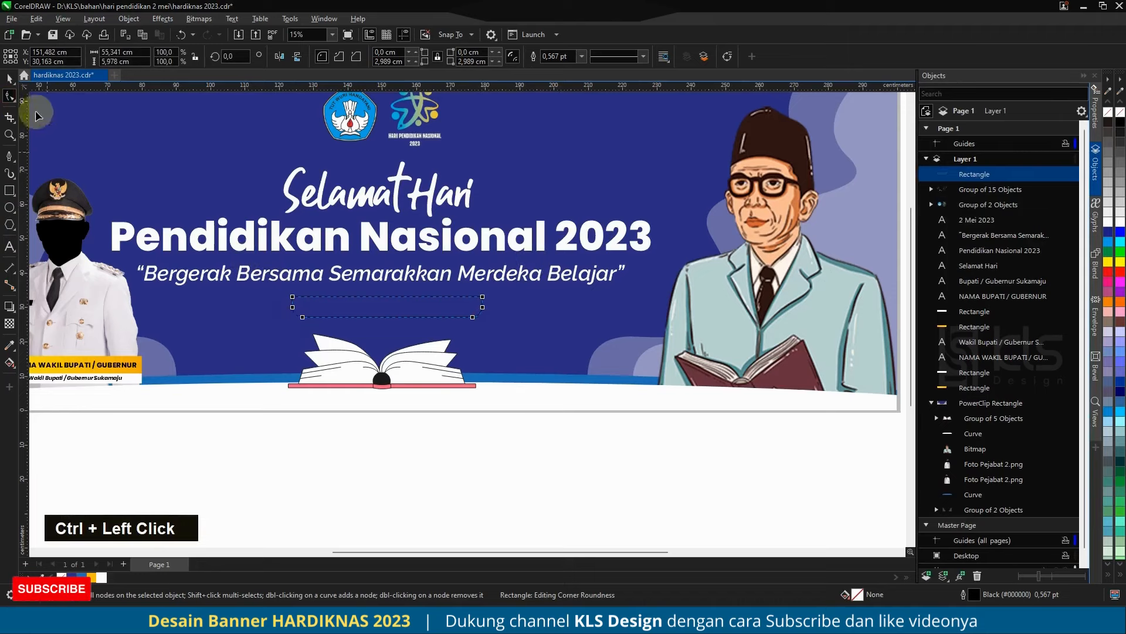
click(10, 79)
drag(482, 306, 453, 306)
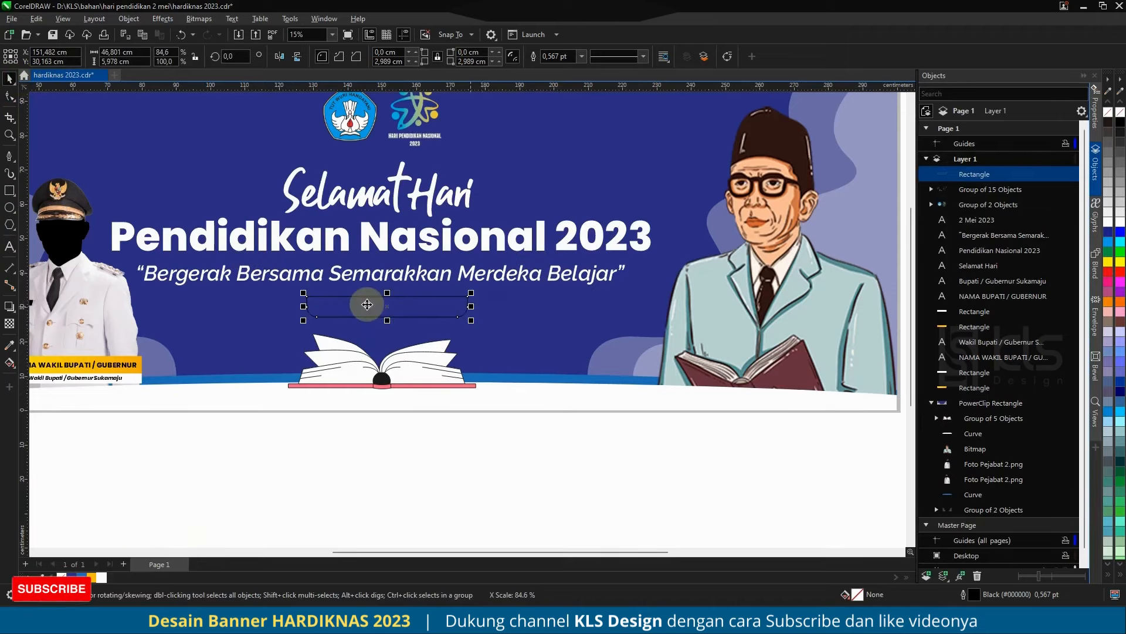
Step: Duplicate the slogan onto the rectangle below it and replace the copy's text with "2 Mei 2023"
scroll(371, 297, up, 2)
scroll(415, 295, down, 2)
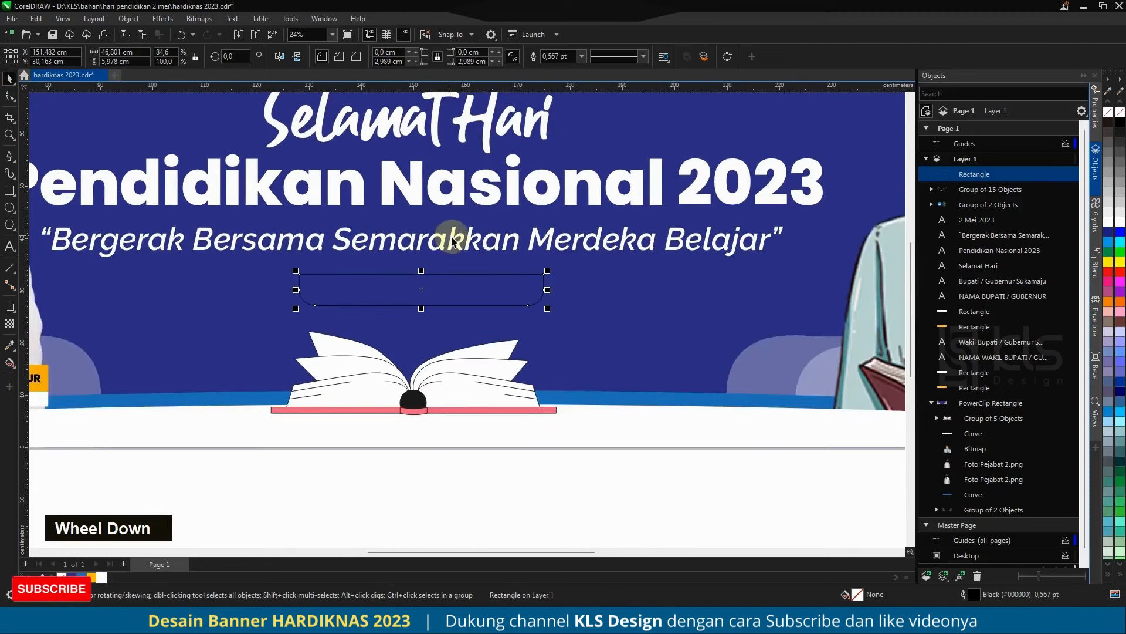
drag(449, 240, 454, 292)
shift+right_click(454, 291)
double_click(455, 292)
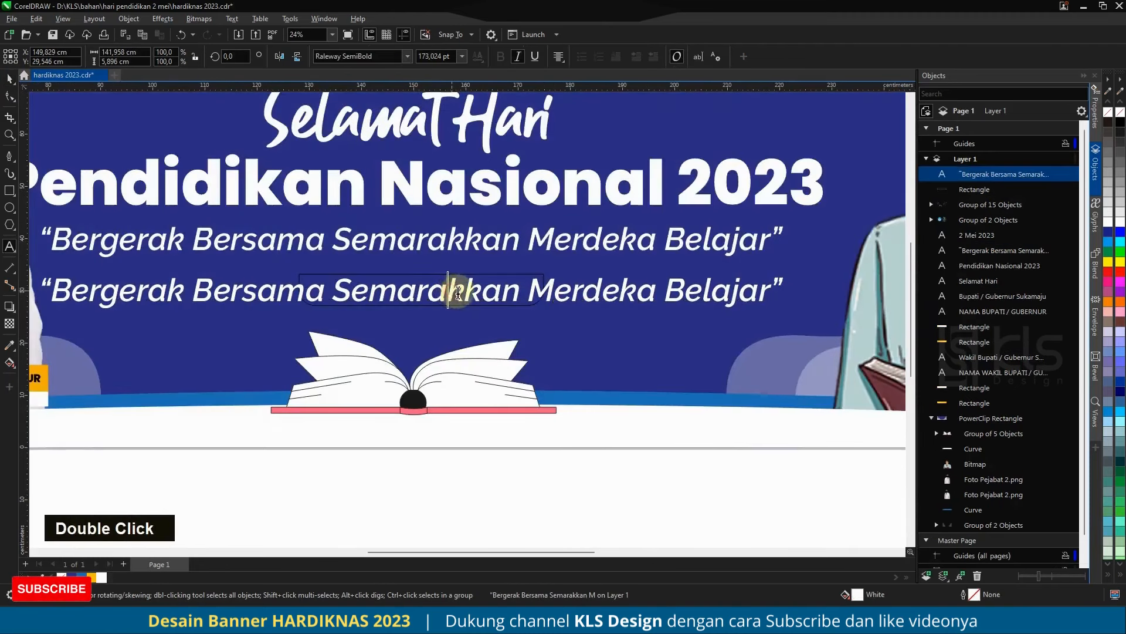
key(ctrl+a)
text(2)
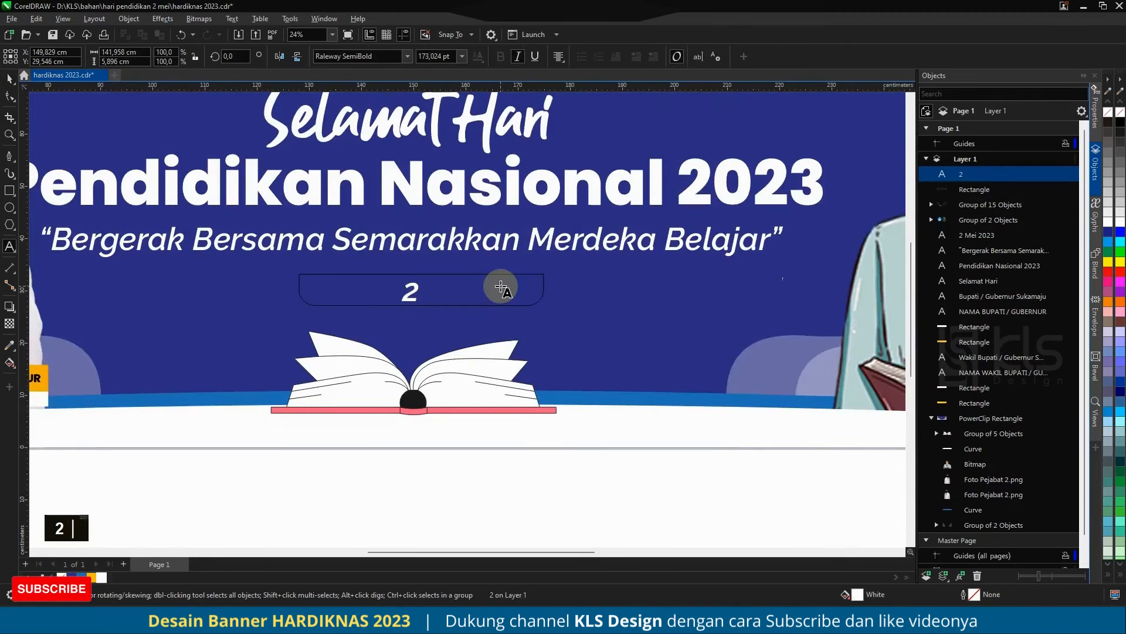
text( Mei 2023)
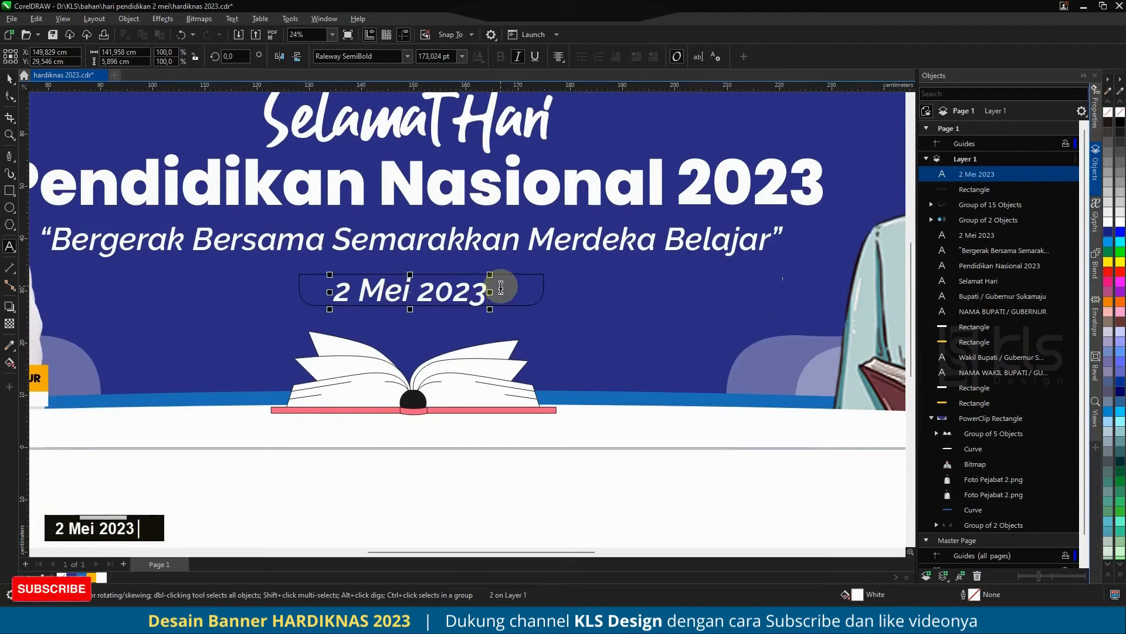
Step: Set the font of the "2 Mei 2023" text on the banner to Poppins SemiBold and scale it down slightly
click(409, 57)
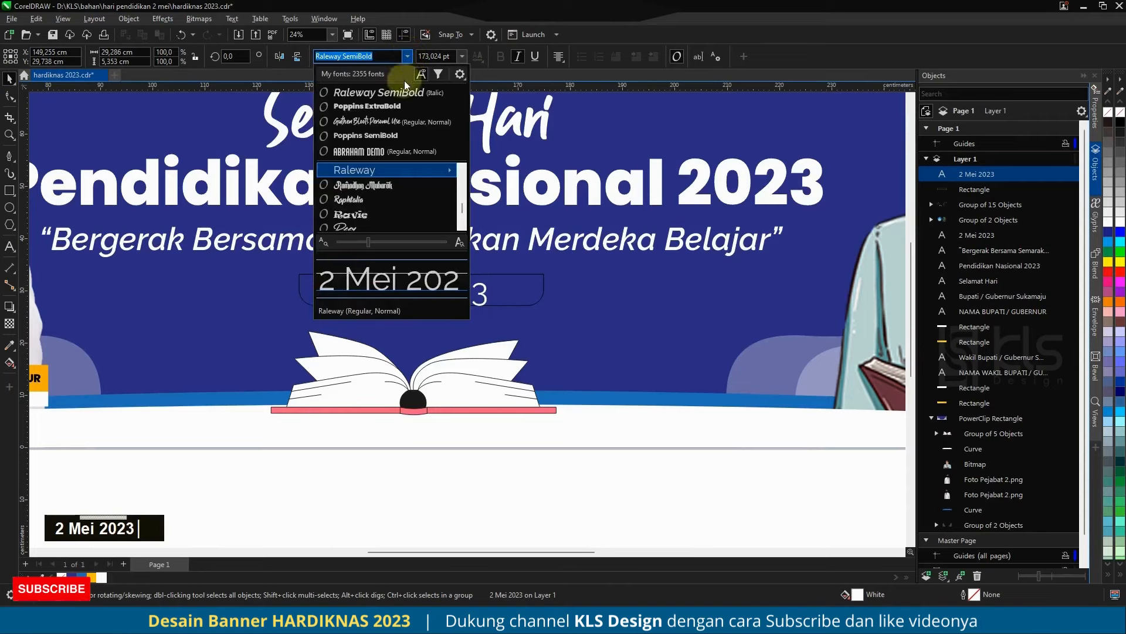
click(390, 131)
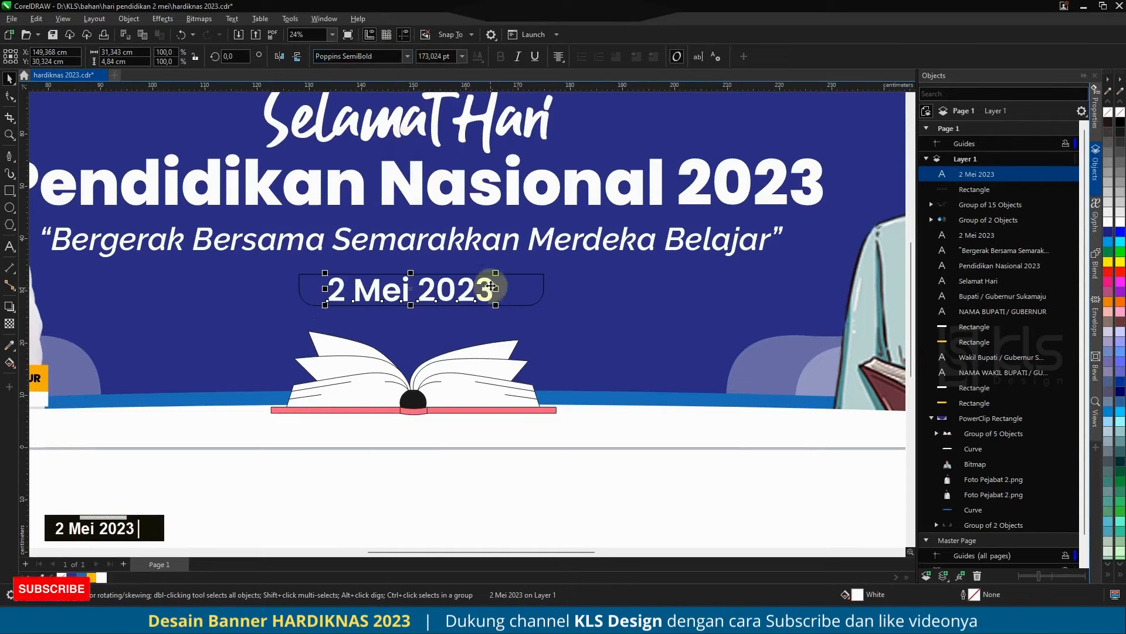
drag(495, 272, 487, 265)
Step: Centre the date text and its rounded rectangle horizontally on the banner
shift+click(519, 289)
shift+click(580, 301)
key(c)
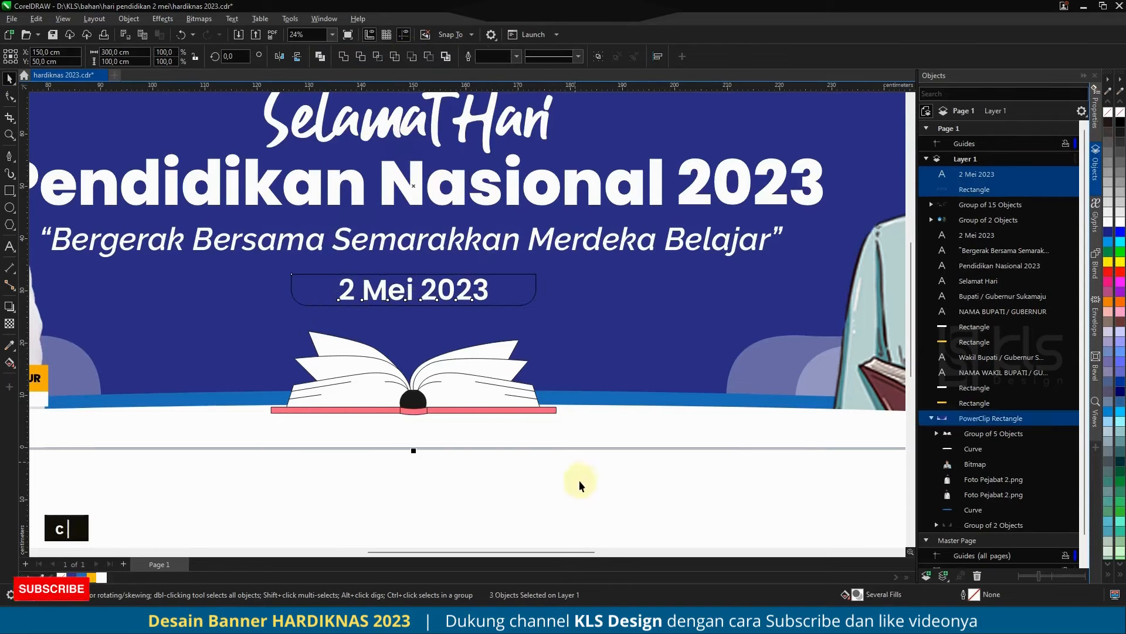
click(578, 480)
Step: Duplicate the date rectangle, place the copy behind the original, and mirror it vertically so its top corners are rounded
click(518, 291)
key(ctrl+v)
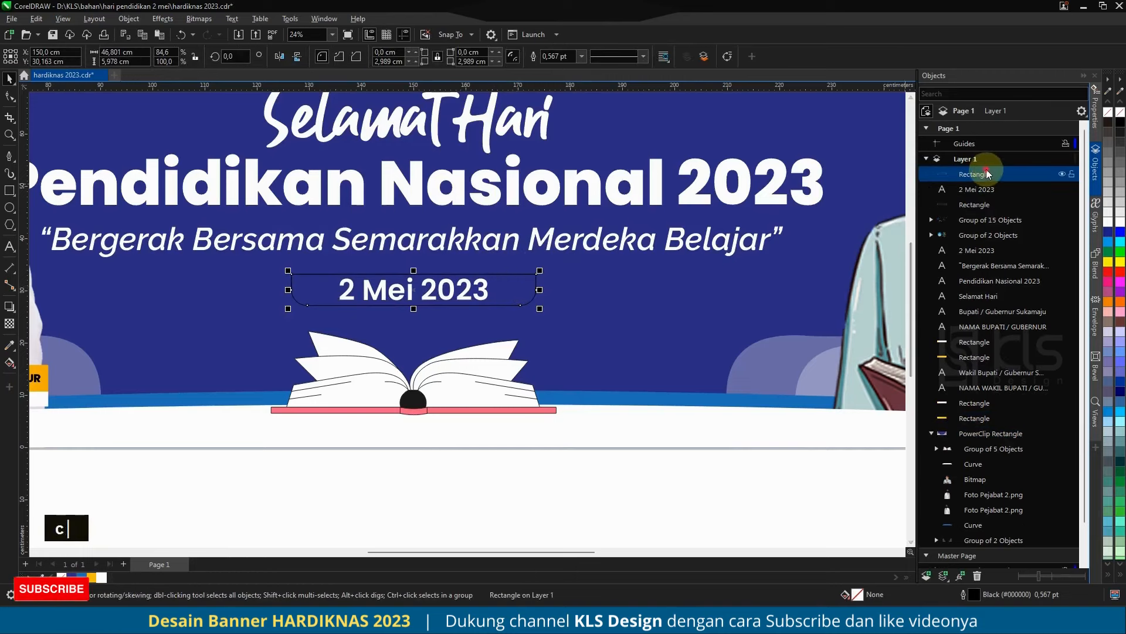
drag(986, 171, 992, 212)
click(280, 56)
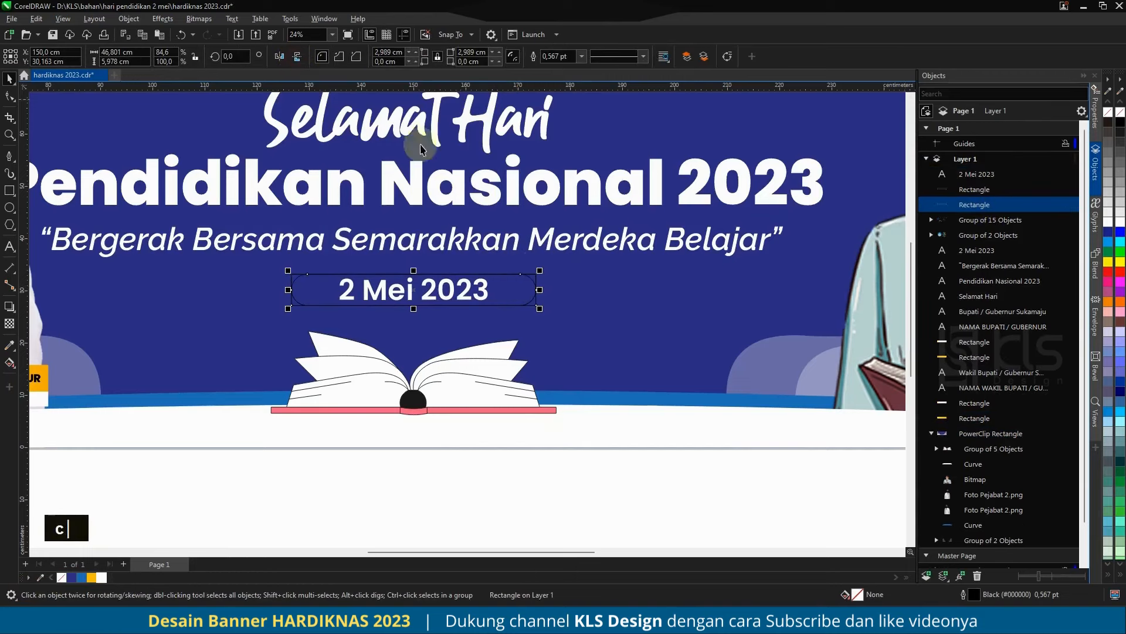
Step: Shift the rear date rectangle slightly below the front one and widen it from the centre to about 48.5 cm
scroll(508, 289, up, 3)
key(ctrl+z)
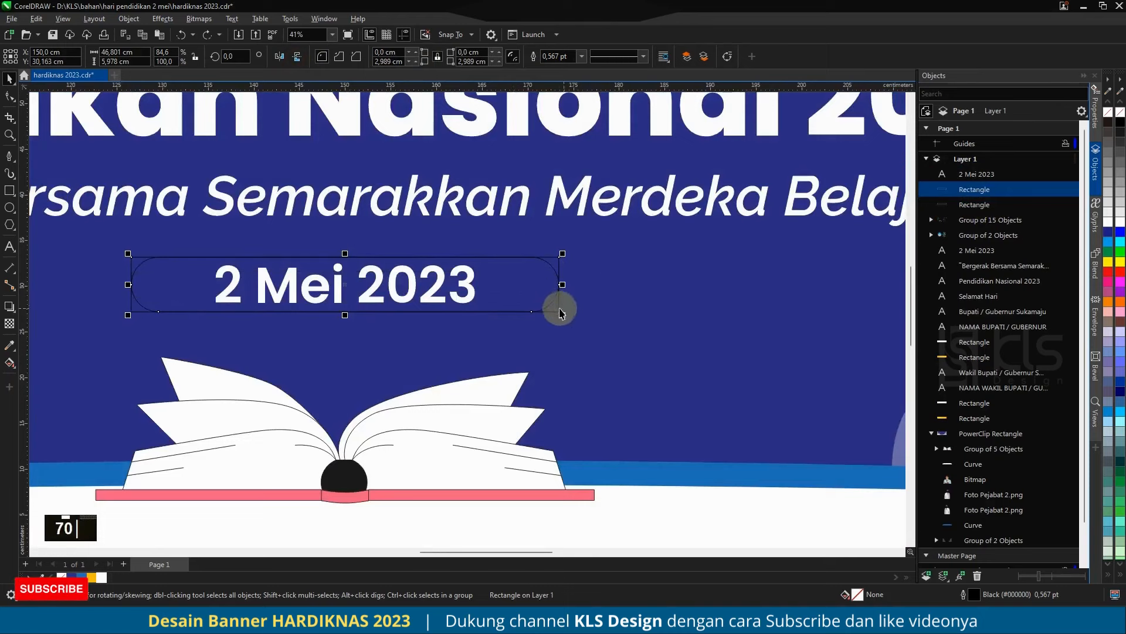
key(ctrl+shift+z)
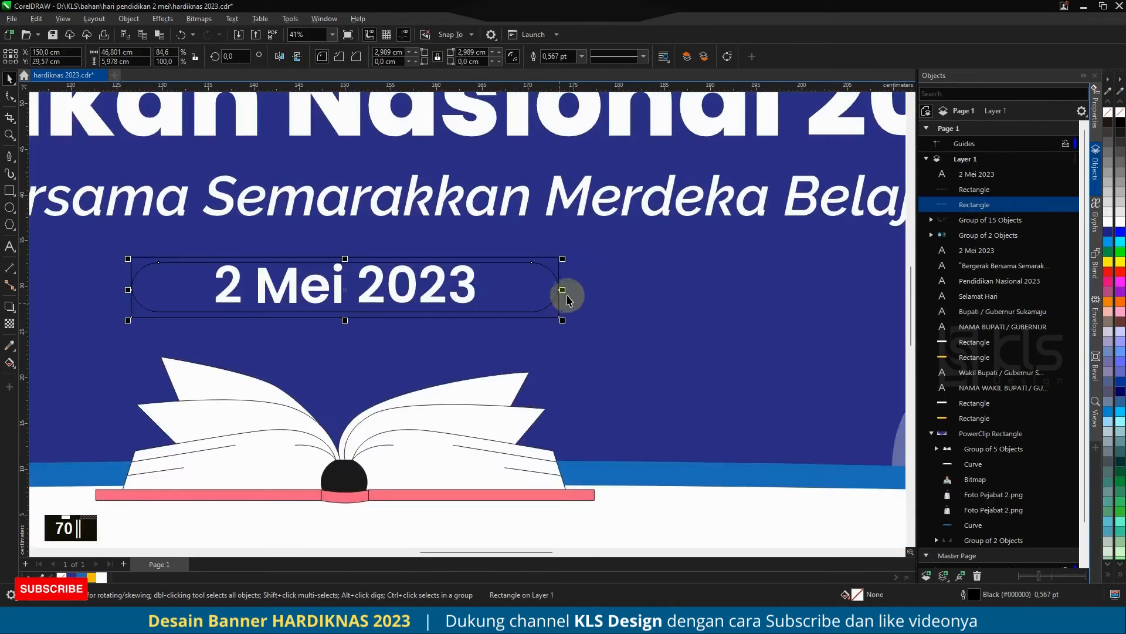
drag(564, 291, 572, 311)
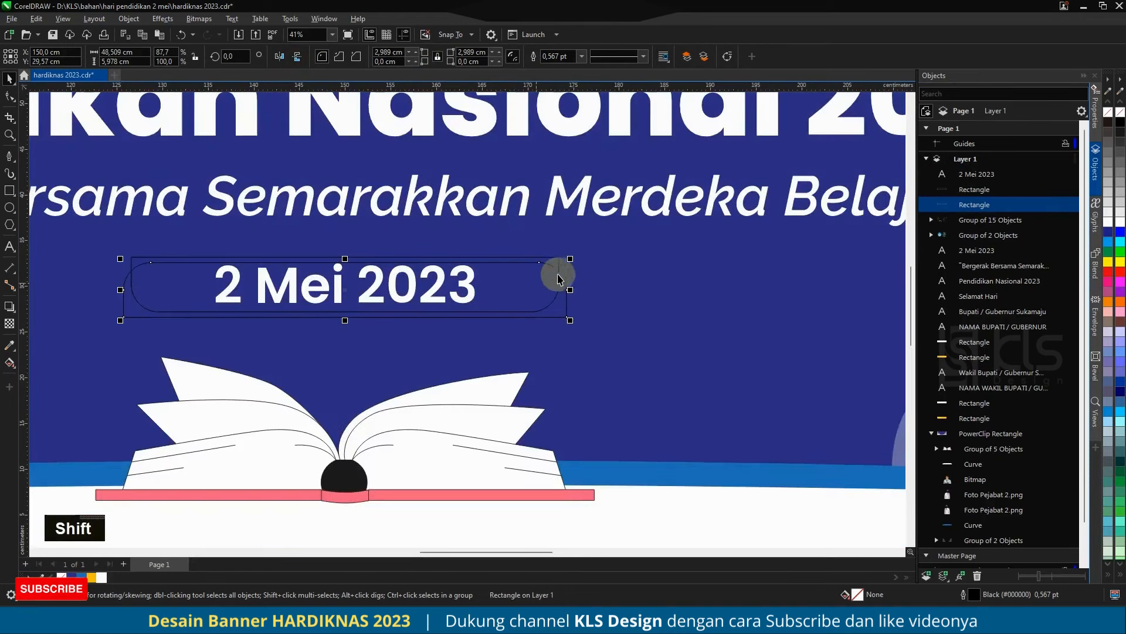
Step: Fill the front date rectangle with the lighter blue and remove its outline
key(ctrl+z)
key(ctrl+z)
scroll(465, 244, down, 2)
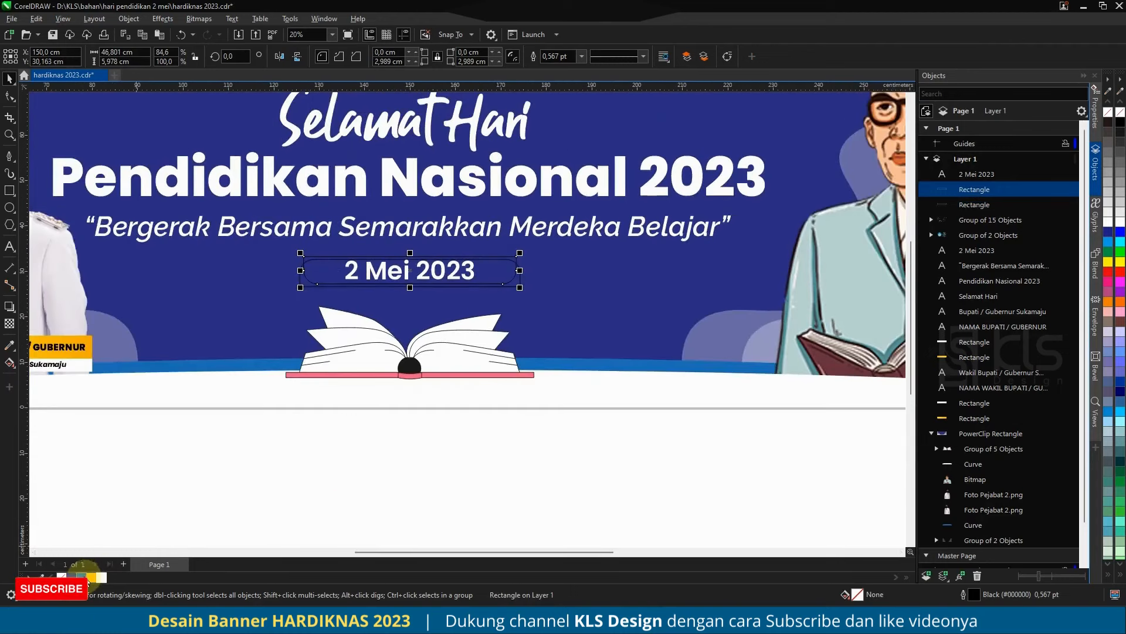
click(82, 577)
right_click(43, 577)
Step: Fill the rear date rectangle with yellow #FABD00 and remove its outline
click(516, 279)
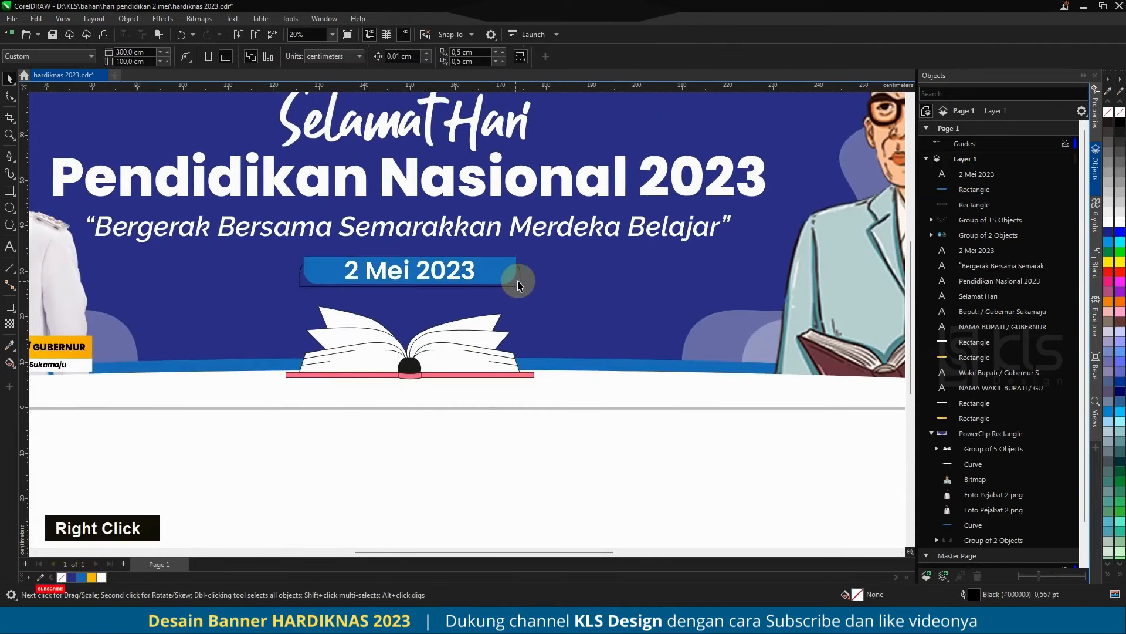
scroll(372, 330, down, 4)
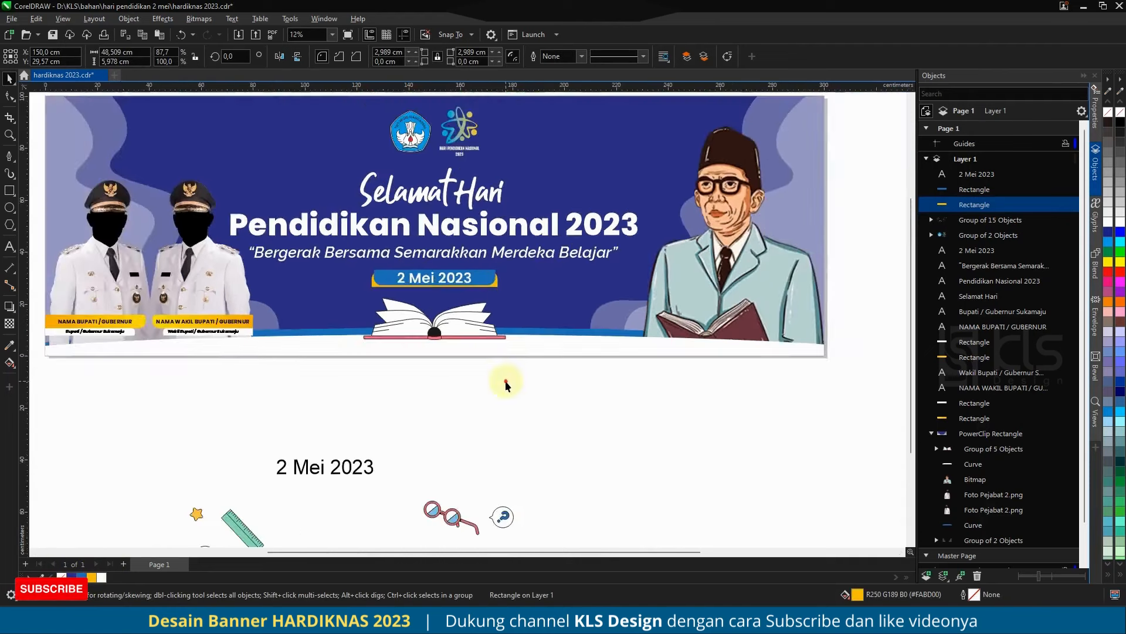
click(503, 382)
Step: Centre the date label and the open book horizontally on the banner
scroll(461, 289, up, 4)
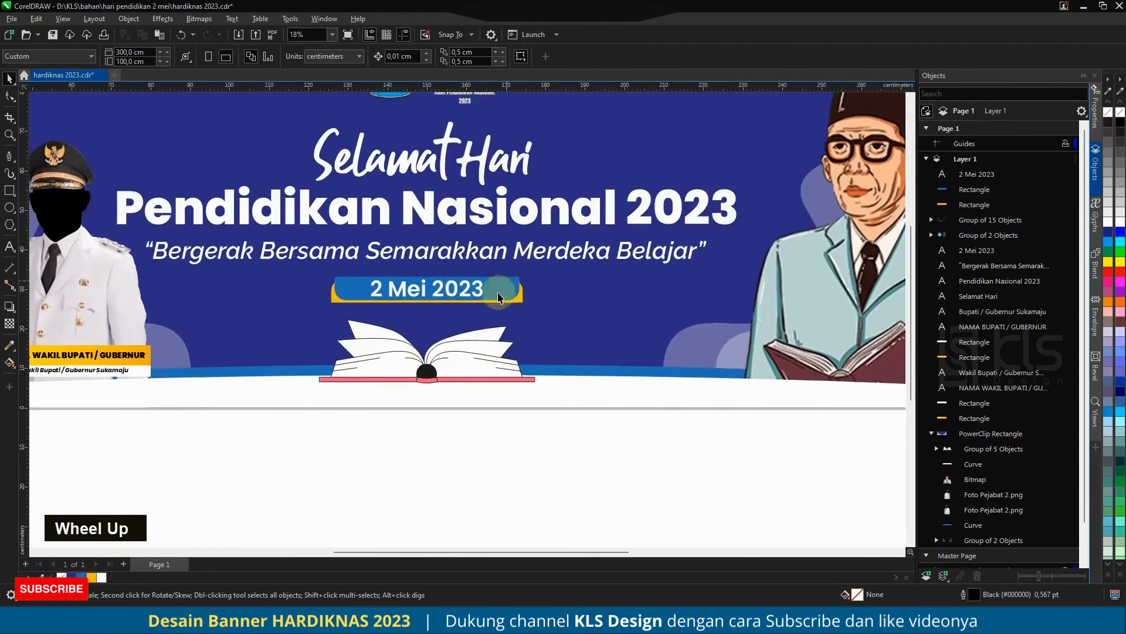
scroll(496, 288, down, 2)
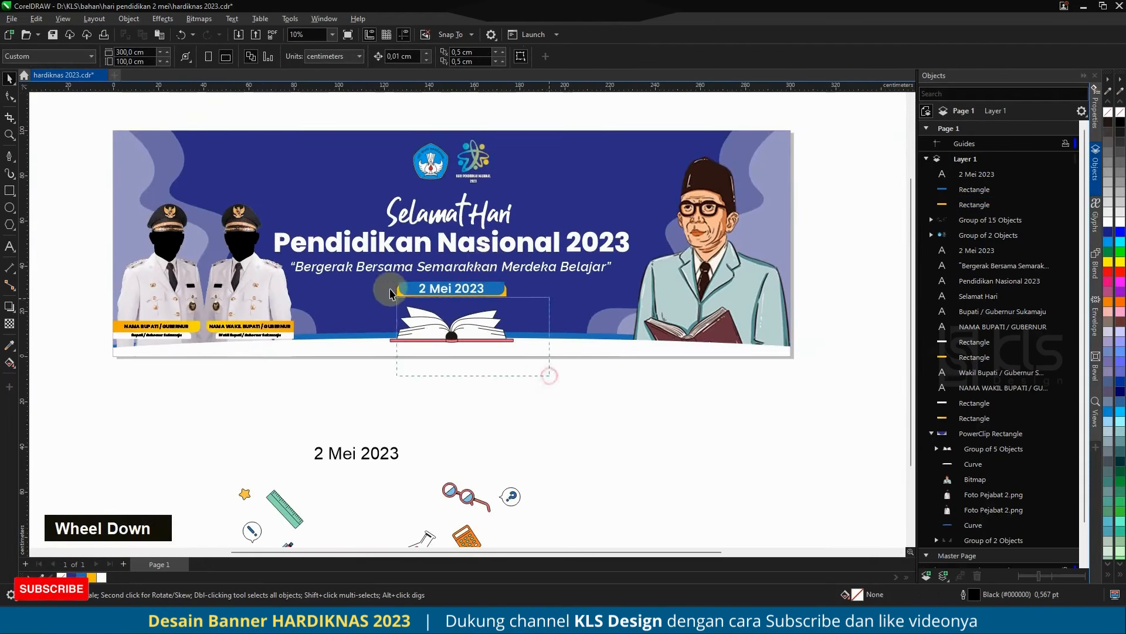
drag(390, 290, 372, 271)
shift+click(559, 308)
key(c)
click(546, 387)
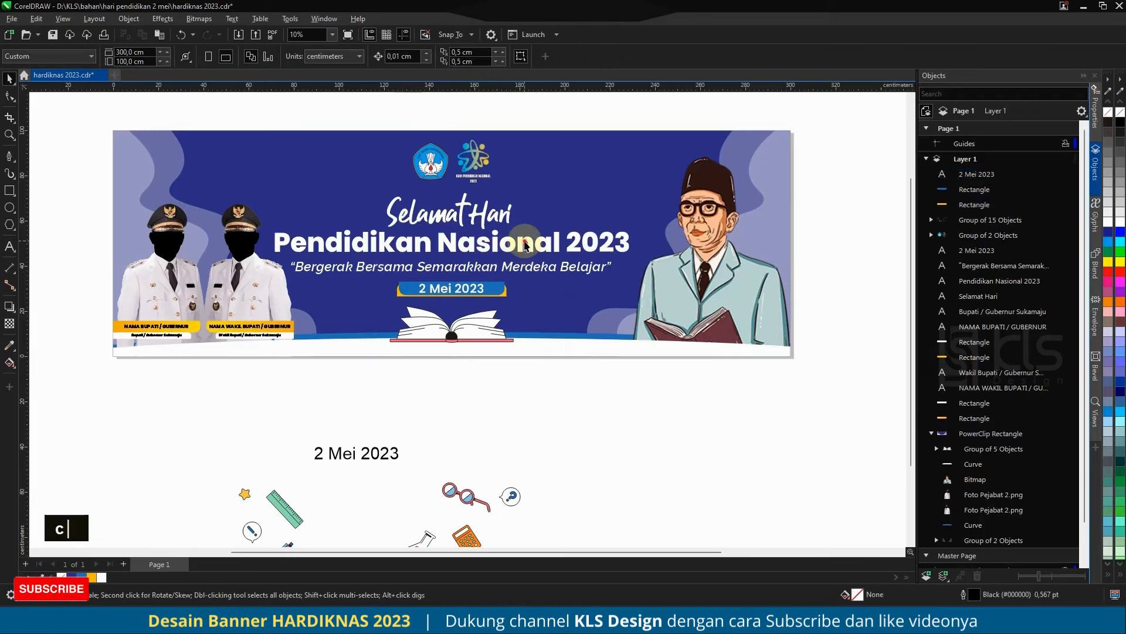
Step: Fill the "Pendidikan Nasional 2023" headline with yellow #FABD00
click(526, 246)
click(91, 578)
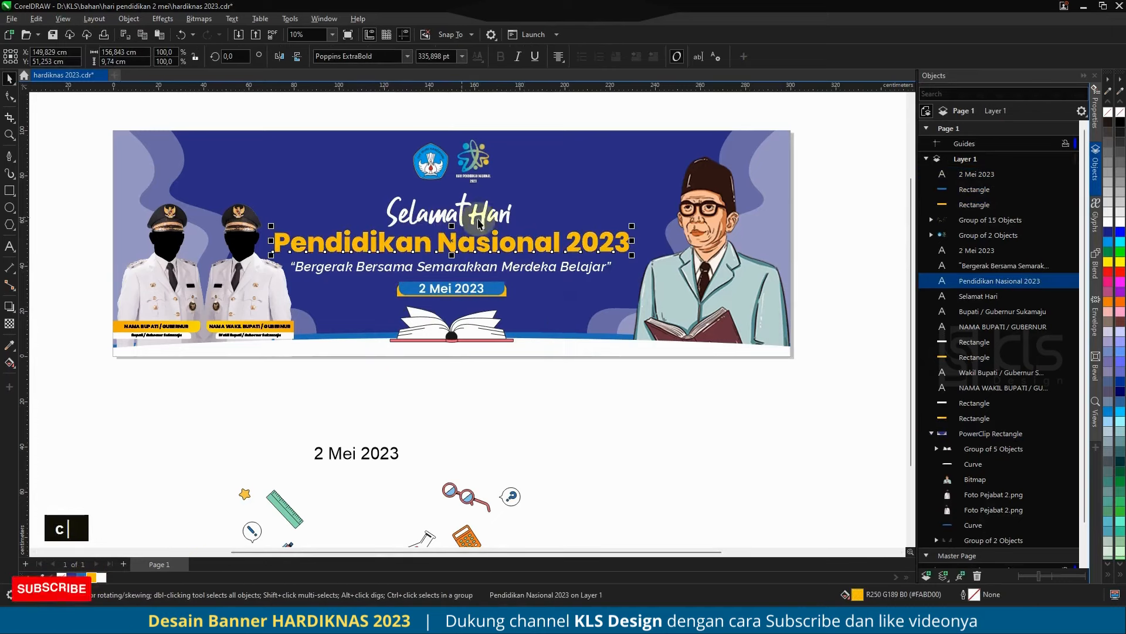
scroll(466, 238, up, 4)
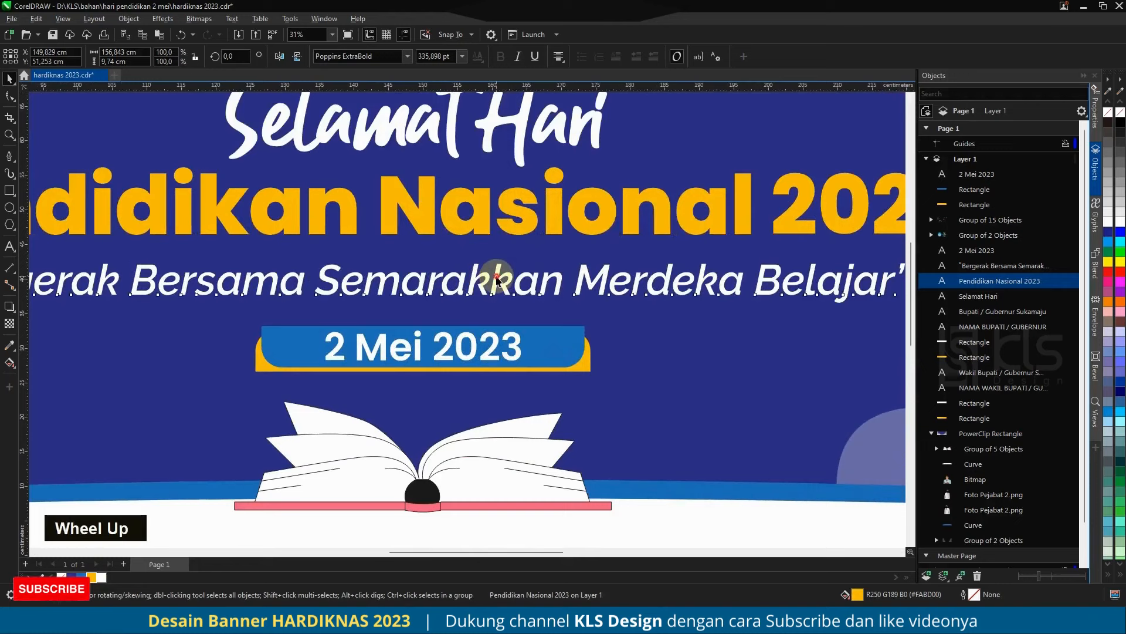
click(498, 276)
scroll(498, 276, down, 5)
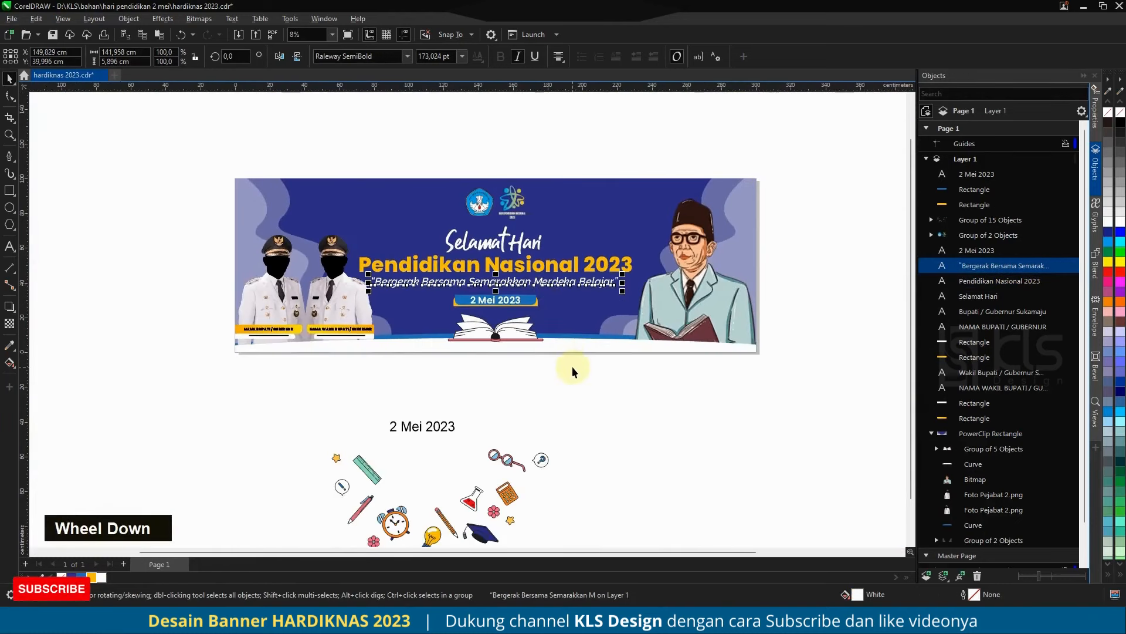
click(573, 368)
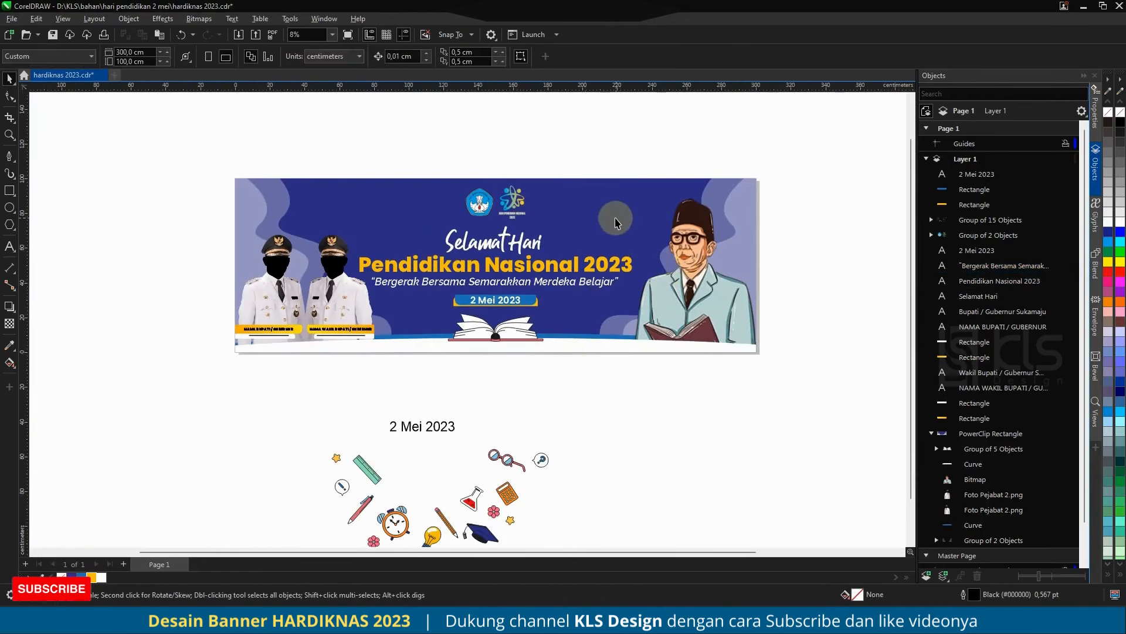
Step: Give the banner background a vertical fountain fill from dark blue at the top to lighter blue, with the end point below the banner
click(610, 235)
scroll(445, 417, down, 1)
scroll(586, 287, up, 1)
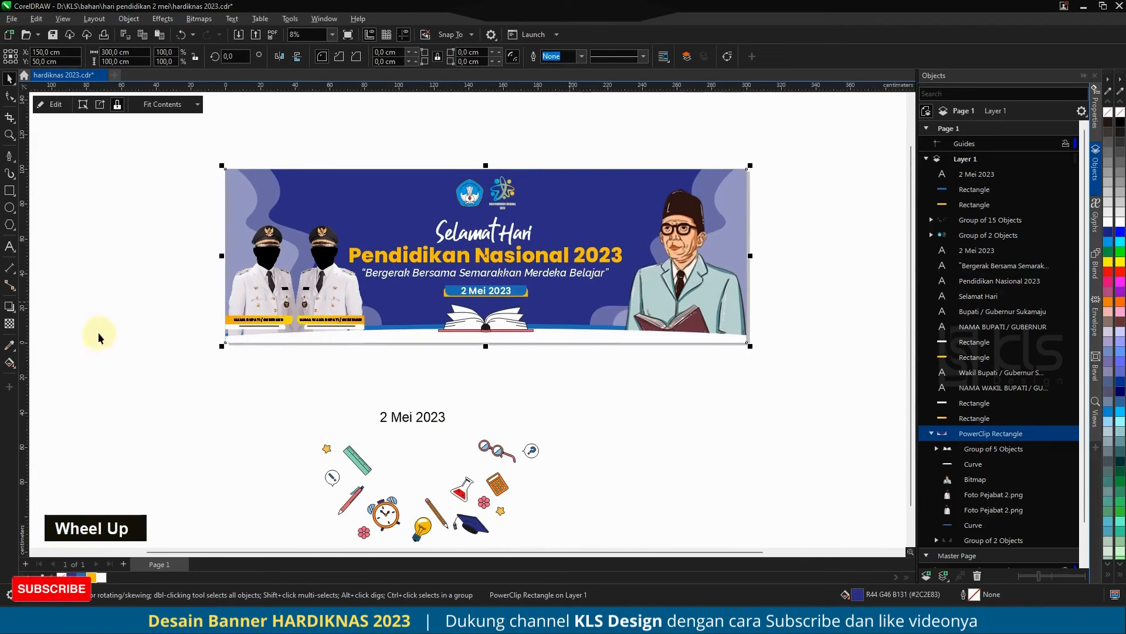
click(9, 364)
drag(506, 295, 503, 348)
click(90, 572)
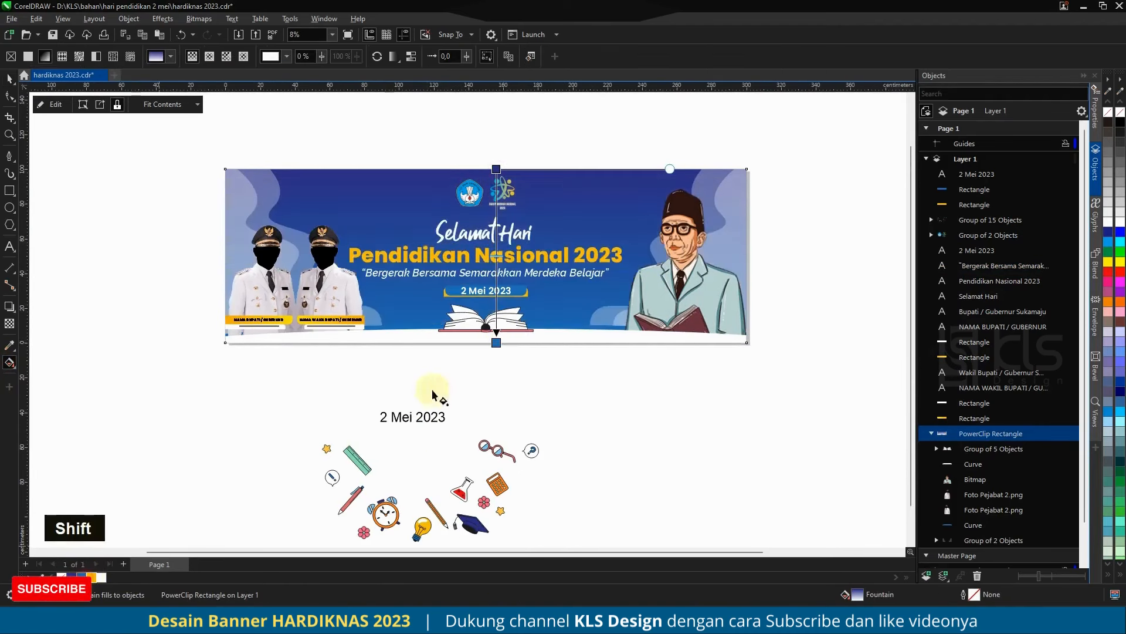
drag(505, 393, 506, 394)
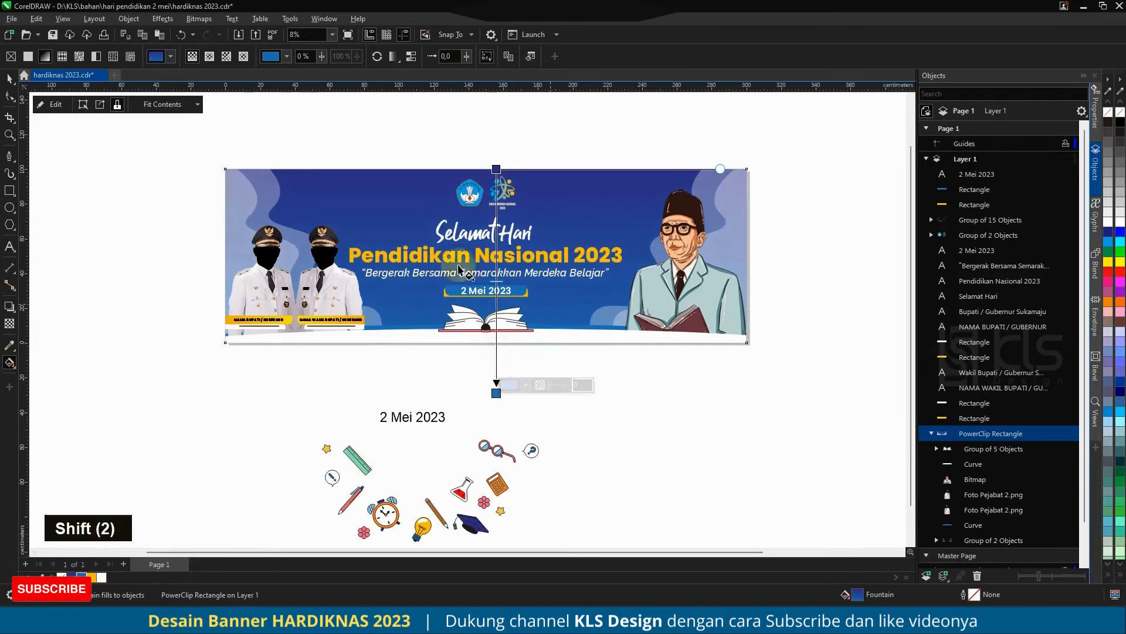
click(10, 79)
click(51, 237)
click(486, 151)
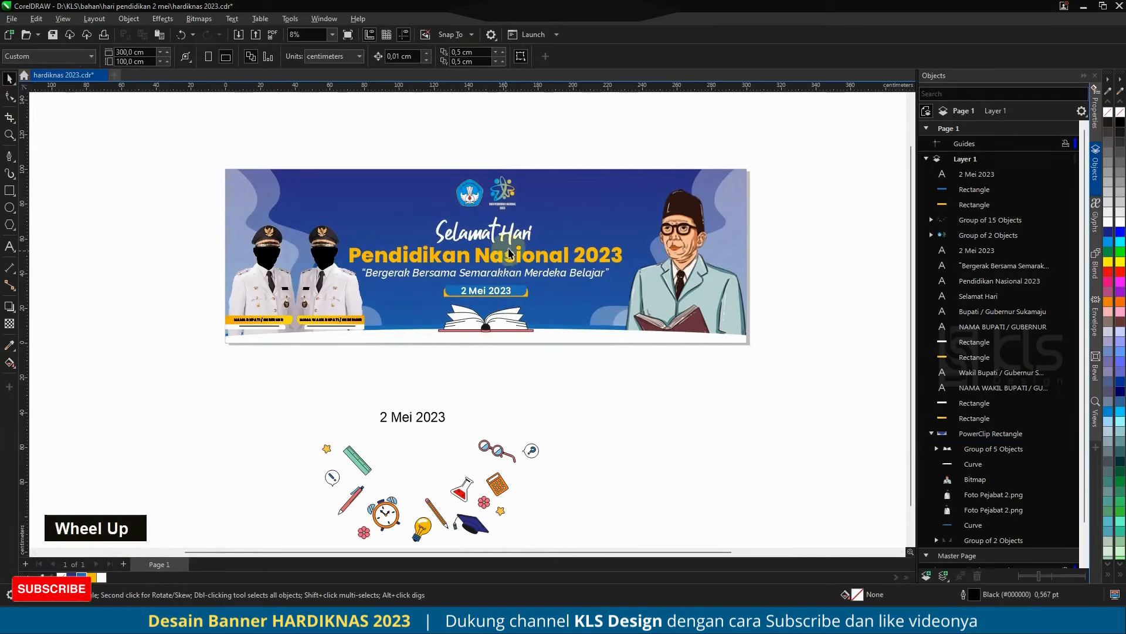
scroll(506, 255, up, 3)
click(511, 232)
shift+click(517, 261)
shift+click(521, 291)
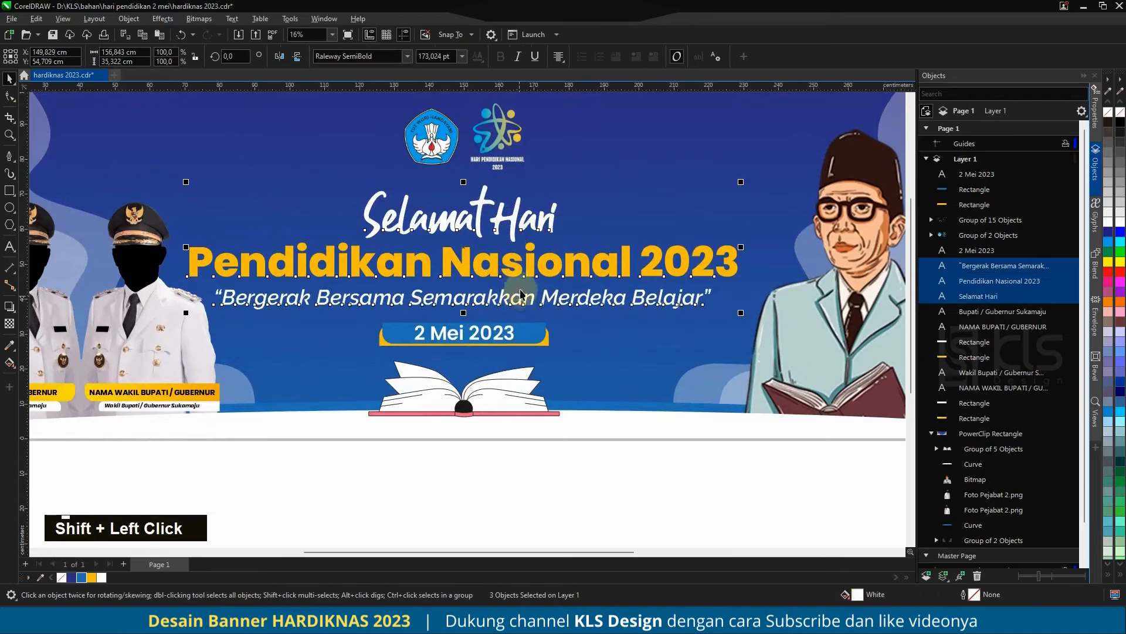
scroll(521, 294, up, 4)
scroll(511, 257, down, 2)
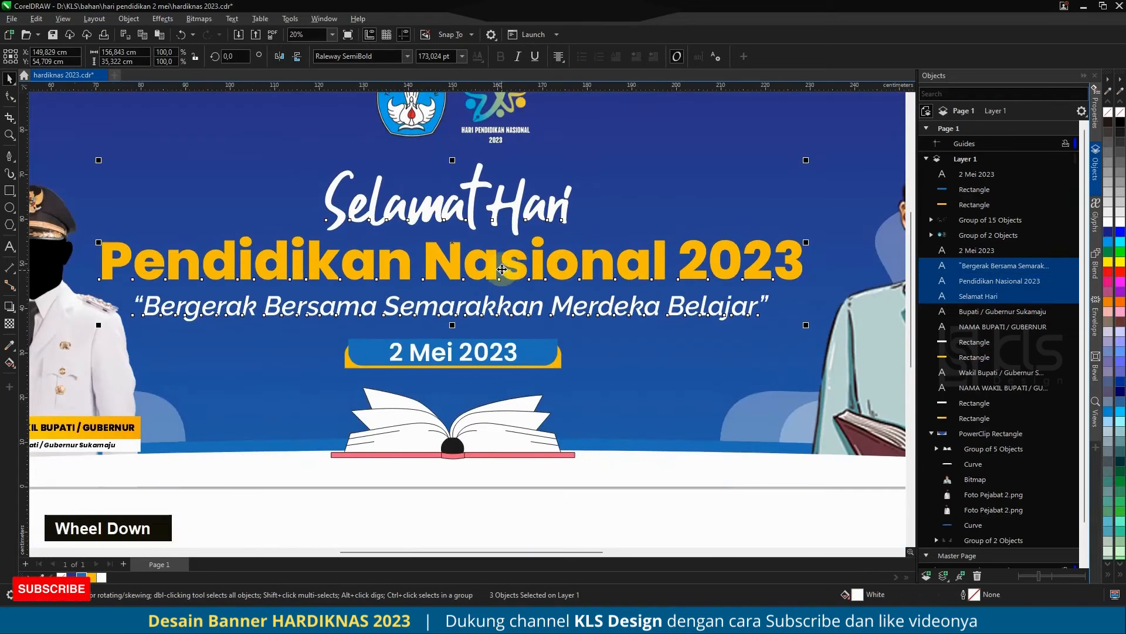
scroll(538, 316, down, 1)
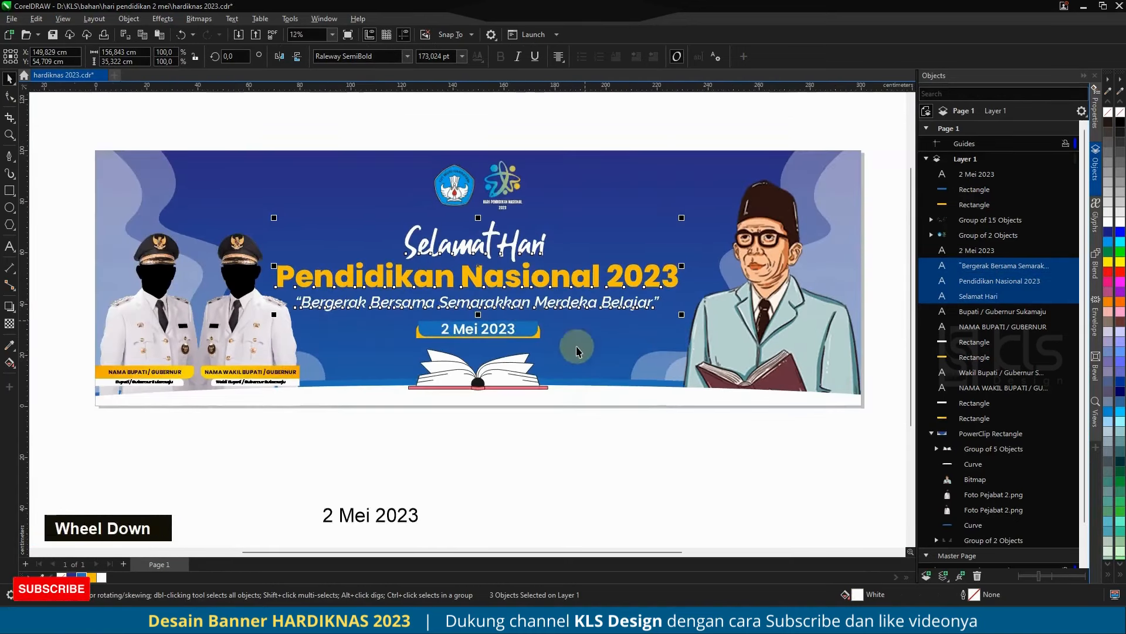
Step: Group the "2 Mei 2023" date text on the banner with its two label rectangles
drag(401, 315, 563, 347)
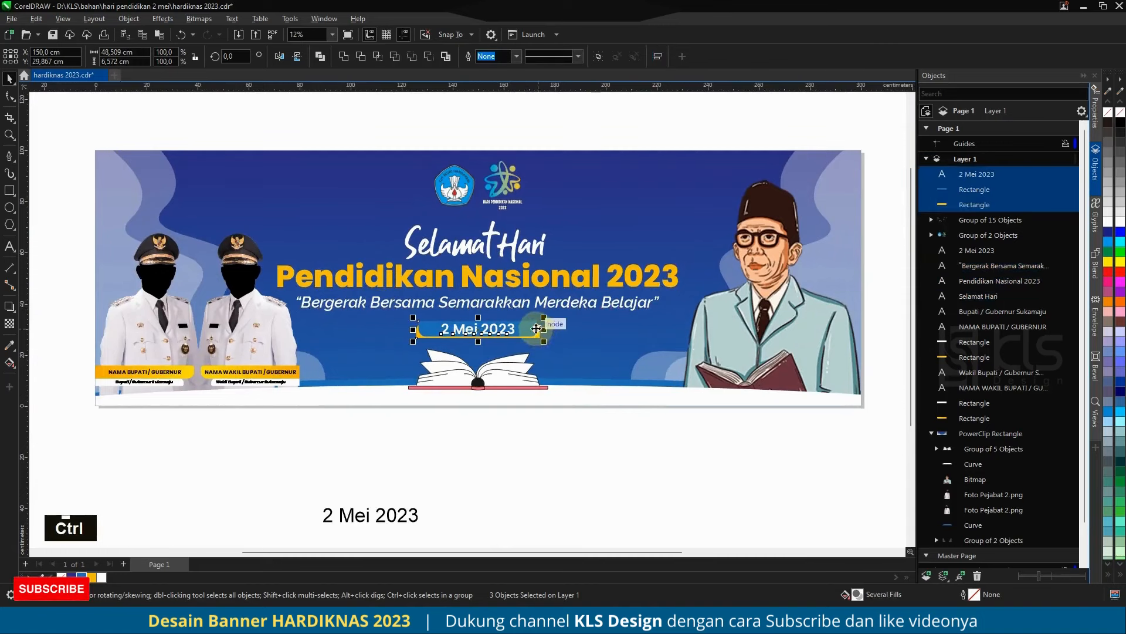
key(ctrl+g)
shift+click(554, 302)
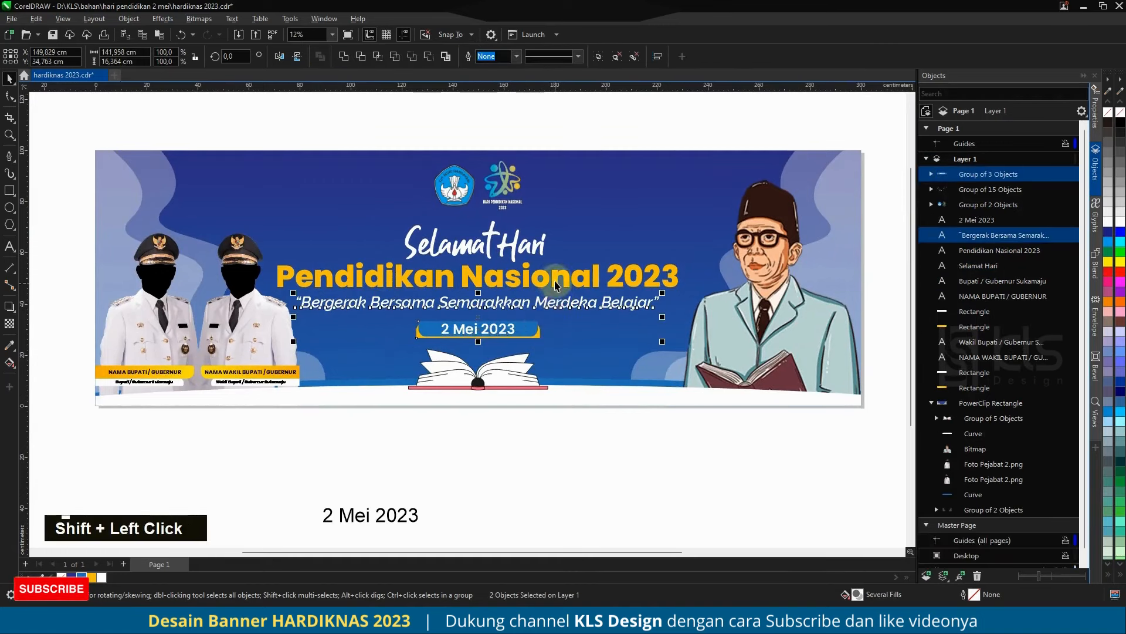
shift+click(554, 273)
shift+click(534, 243)
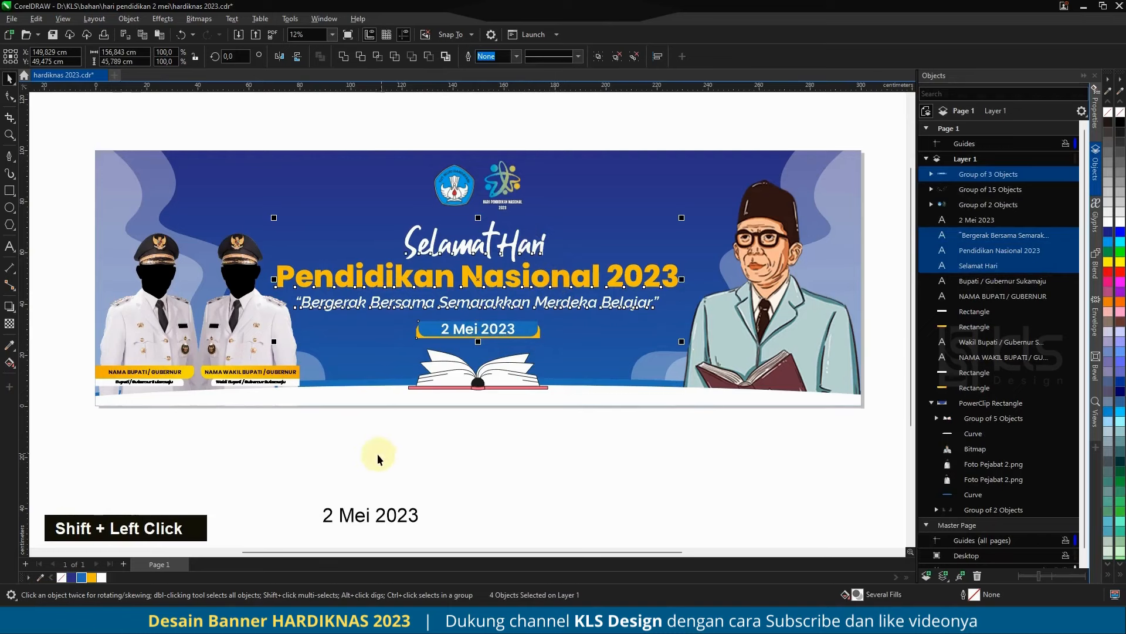
Step: Apply a vertical fountain fill from yellow at the top to orange at the bottom to the "Pendidikan Nasional 2023" headline
click(405, 275)
scroll(271, 280, up, 3)
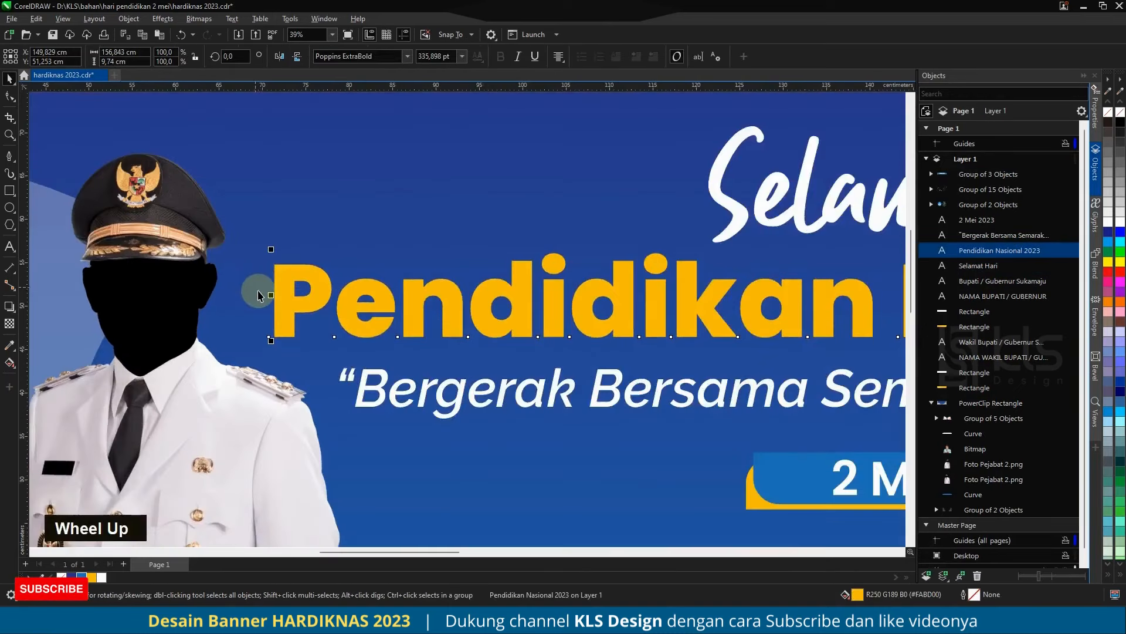
scroll(258, 295, down, 2)
key(g)
scroll(487, 258, down, 2)
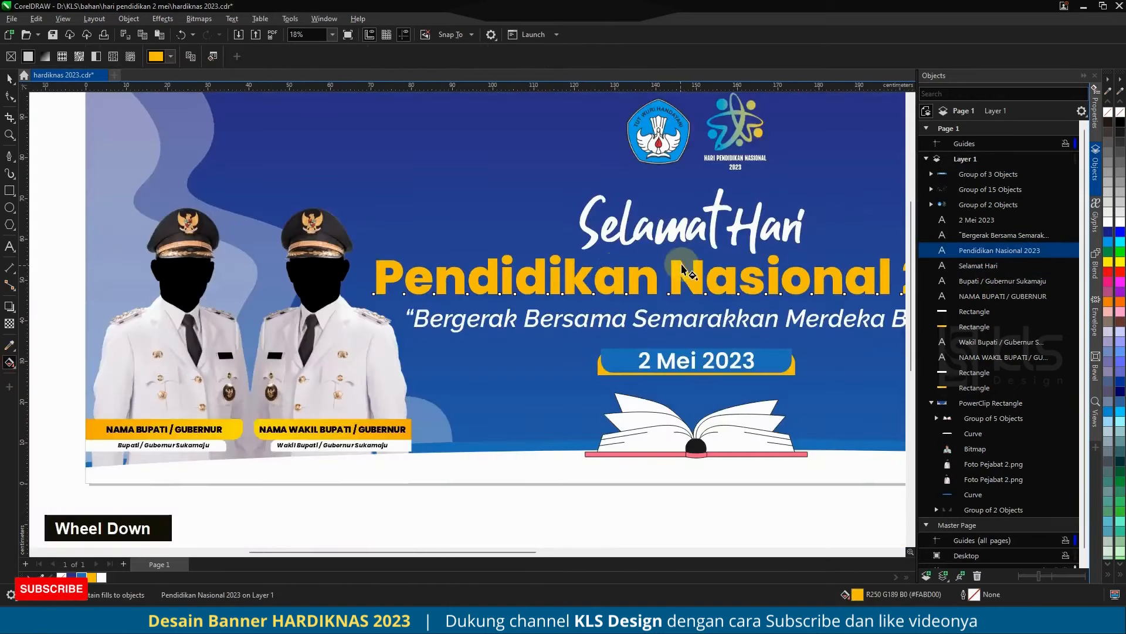
drag(692, 305, 682, 301)
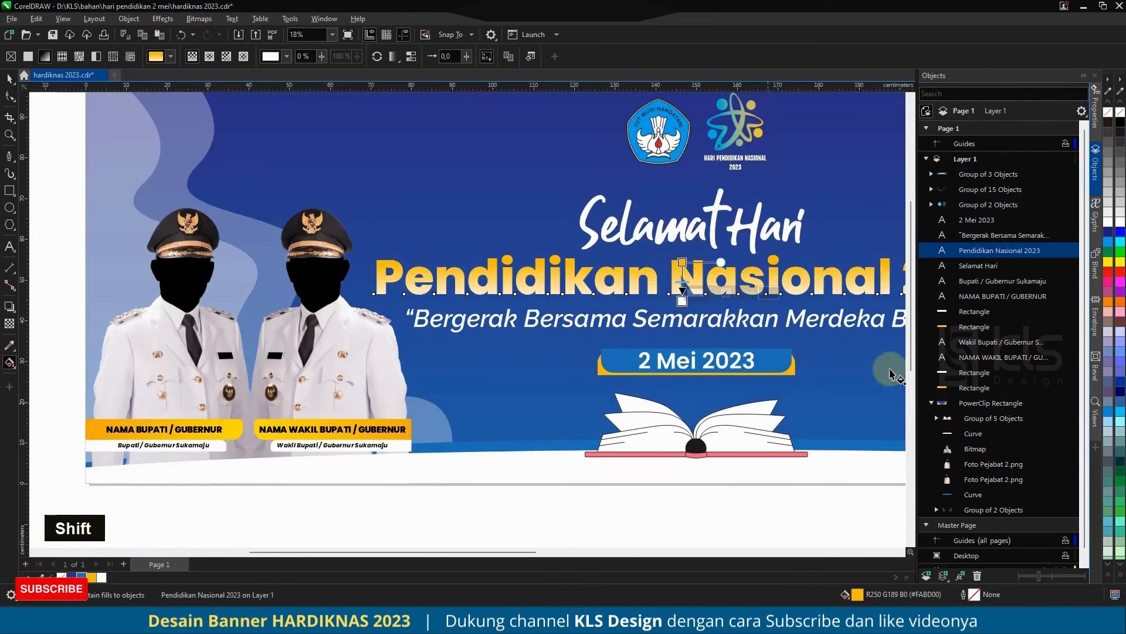
drag(1110, 304, 682, 300)
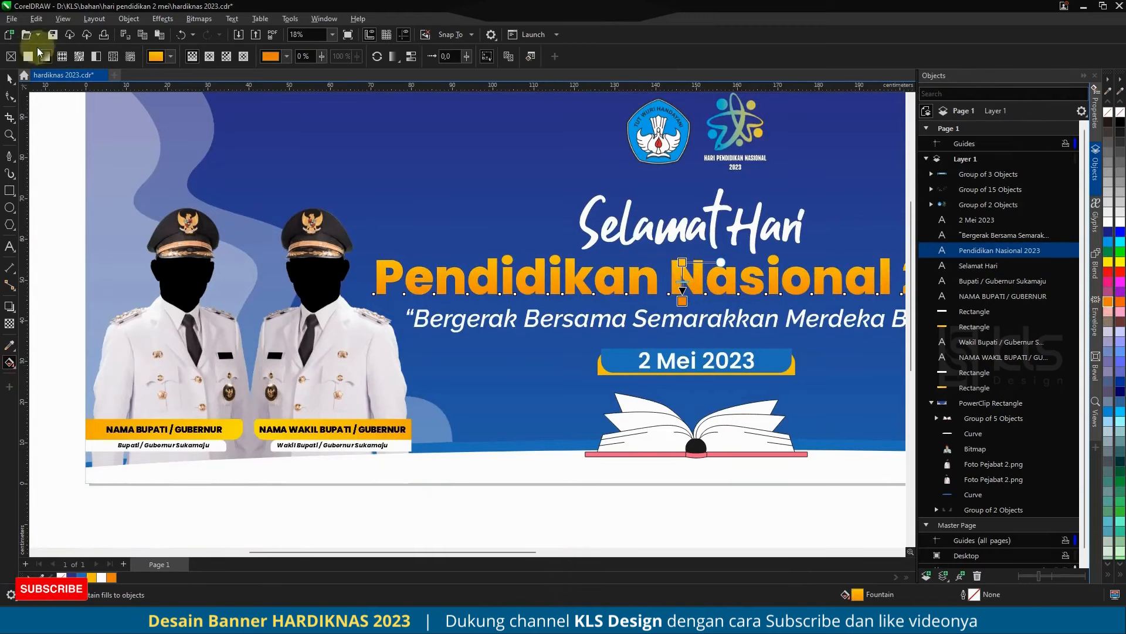
click(9, 78)
Step: Add a one-step inside contour with a 0.393 cm offset and round corners to the "Pendidikan Nasional 2023" headline
scroll(368, 278, up, 3)
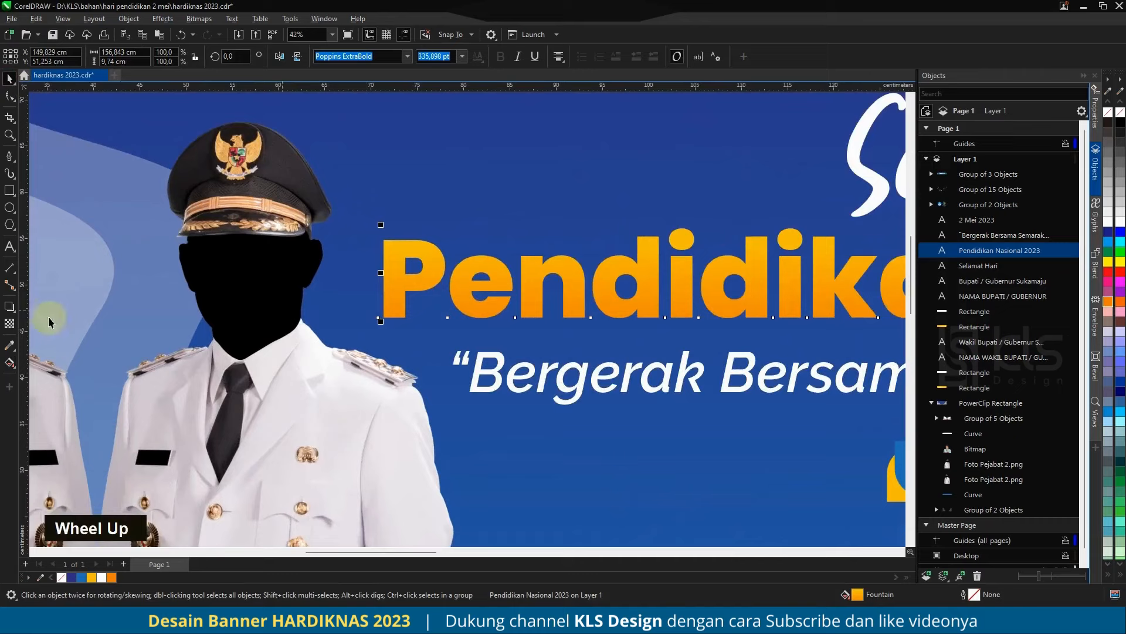
click(9, 309)
click(47, 320)
scroll(395, 304, up, 4)
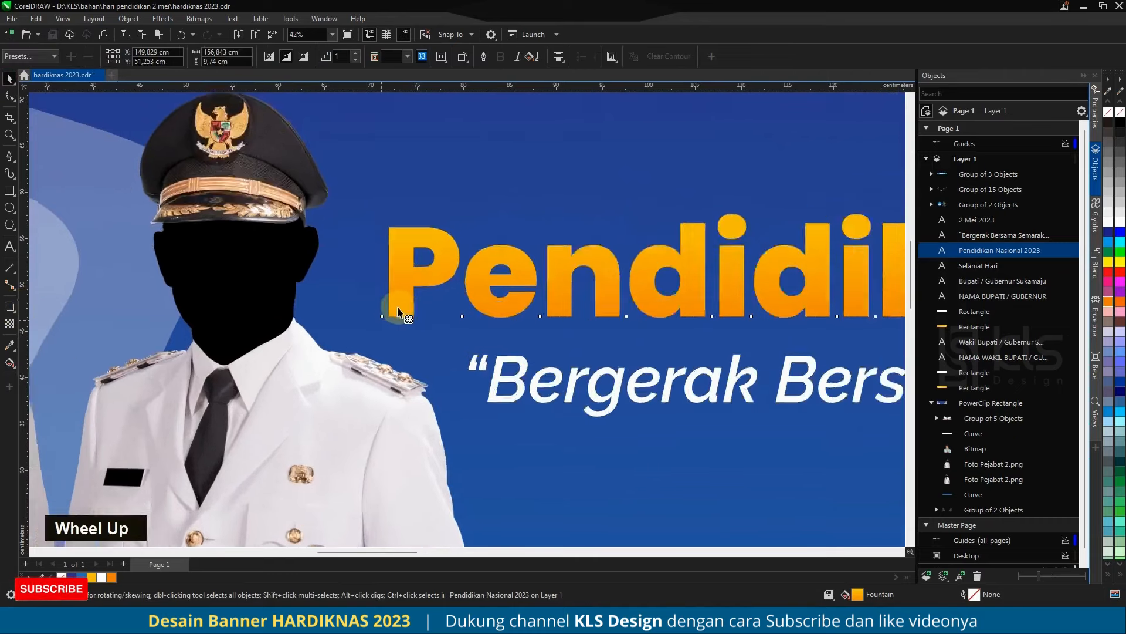
drag(414, 321, 417, 322)
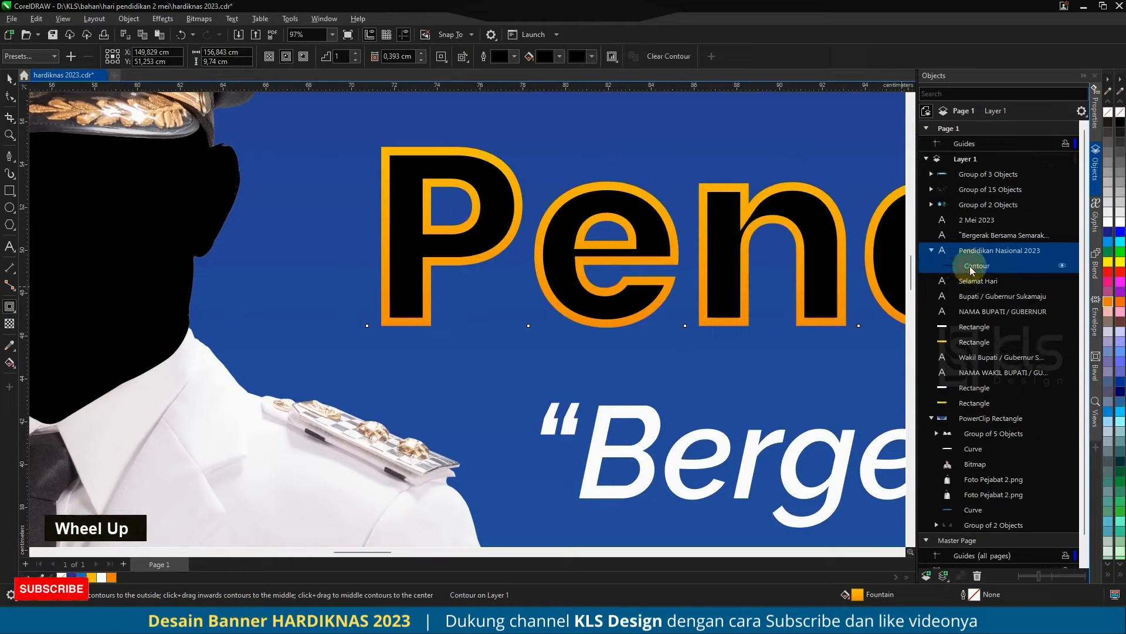
click(442, 57)
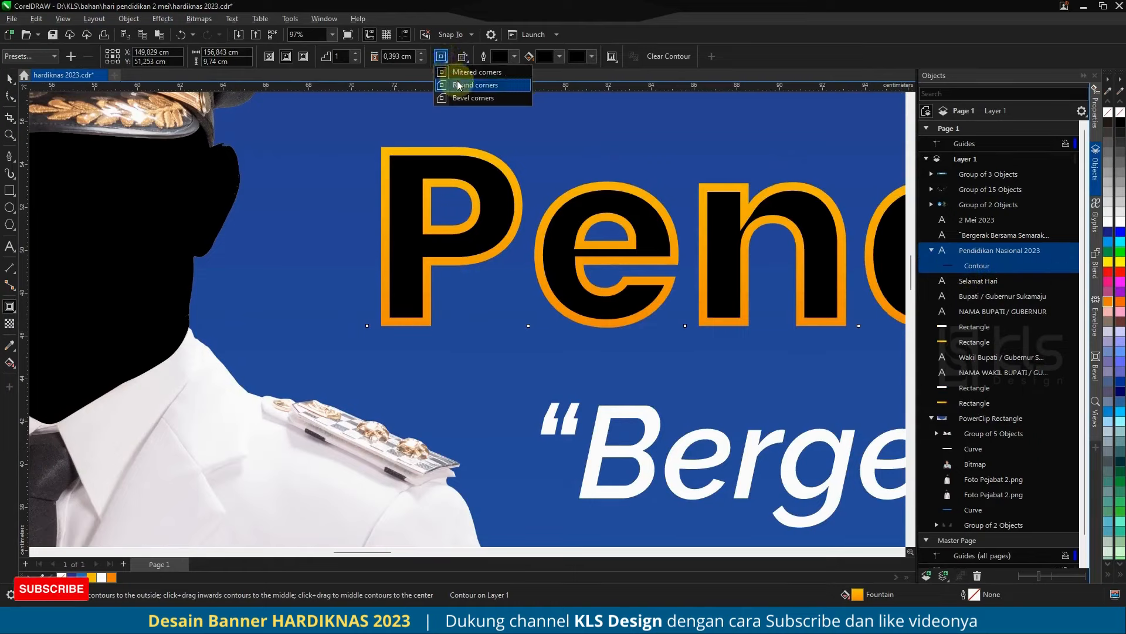
click(459, 85)
Step: Break the contour apart from the headline and fill the separated curve with white
double_click(980, 268)
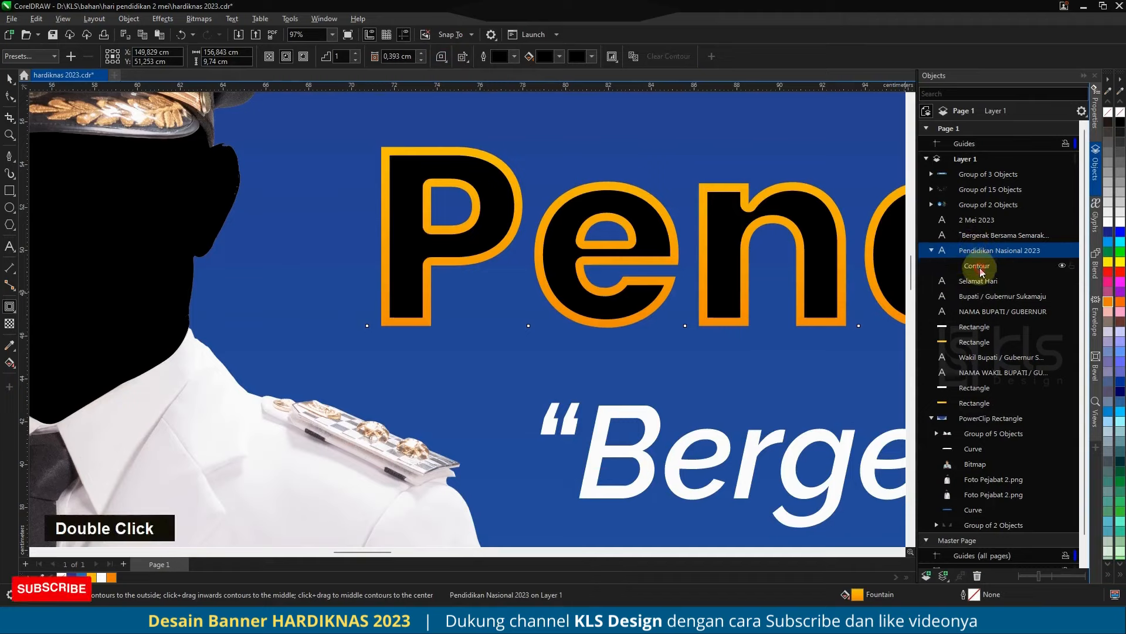
key(ctrl+k)
click(981, 251)
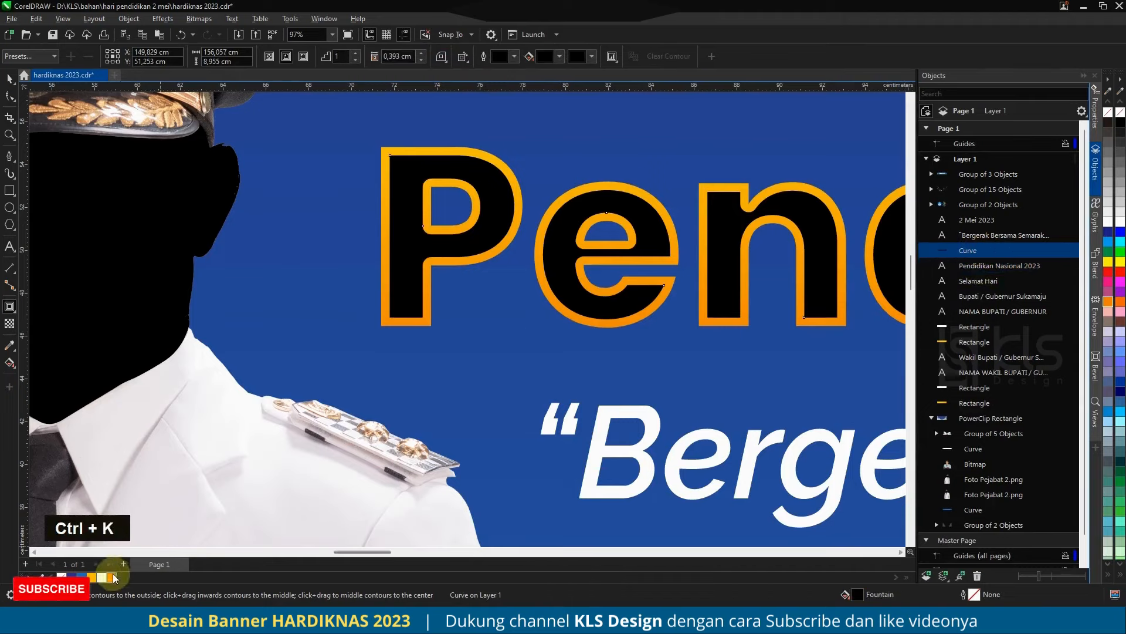
click(102, 578)
click(10, 79)
Step: Duplicate the white curve slightly down and to the right, then subtract the copy from the original to leave thin highlights on the letters
scroll(419, 166, up, 4)
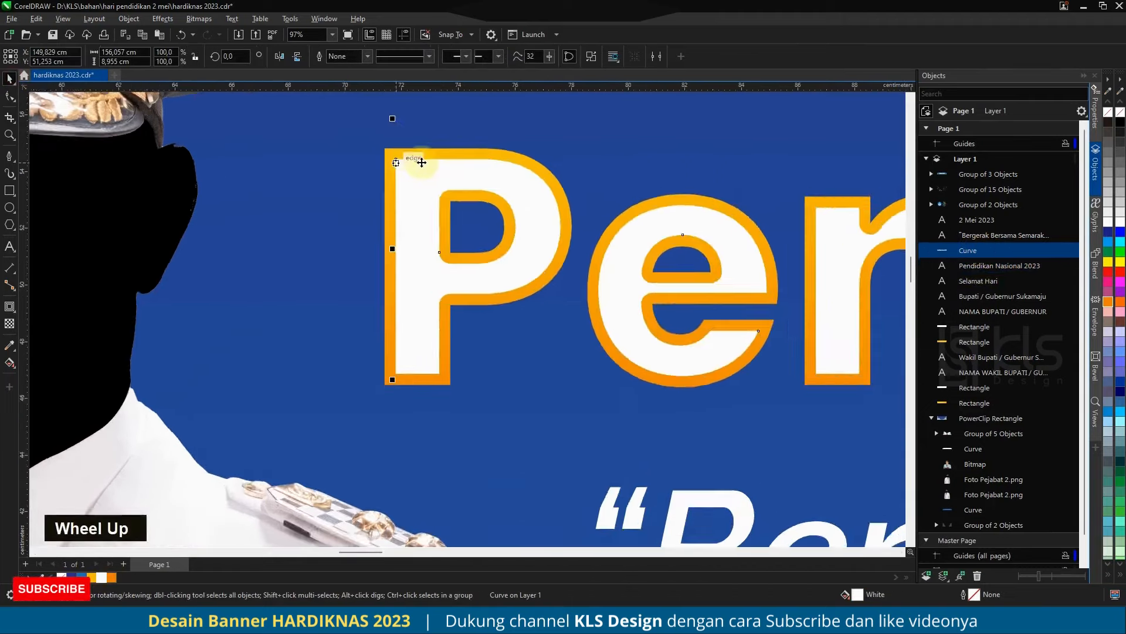
drag(419, 169, 438, 188)
right_click(438, 188)
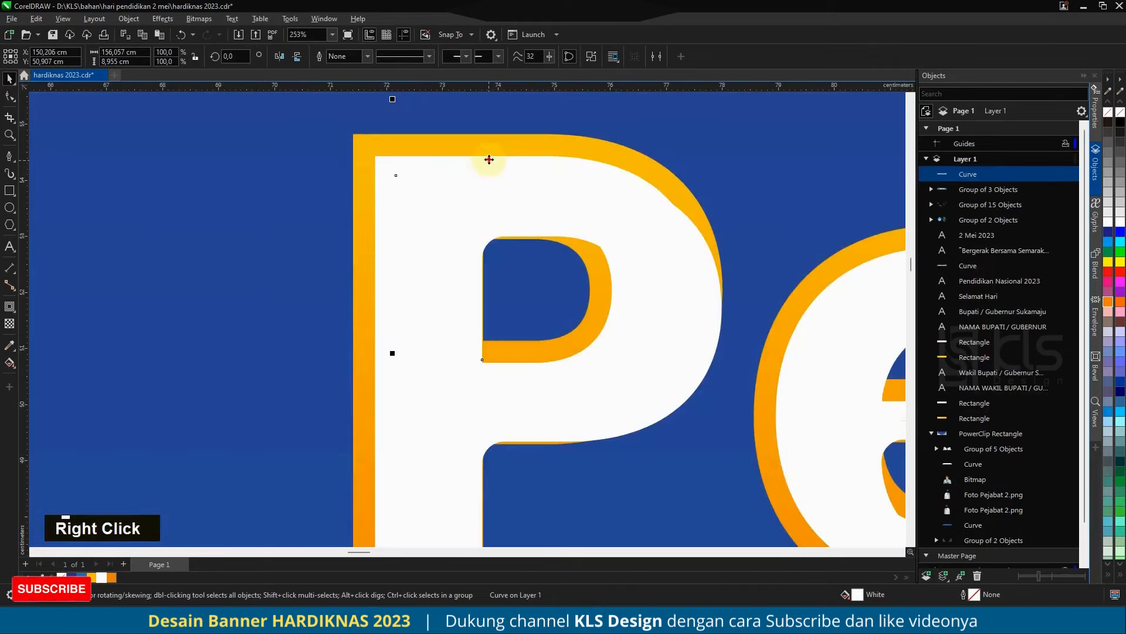
shift+click(489, 159)
click(432, 56)
scroll(373, 184, down, 4)
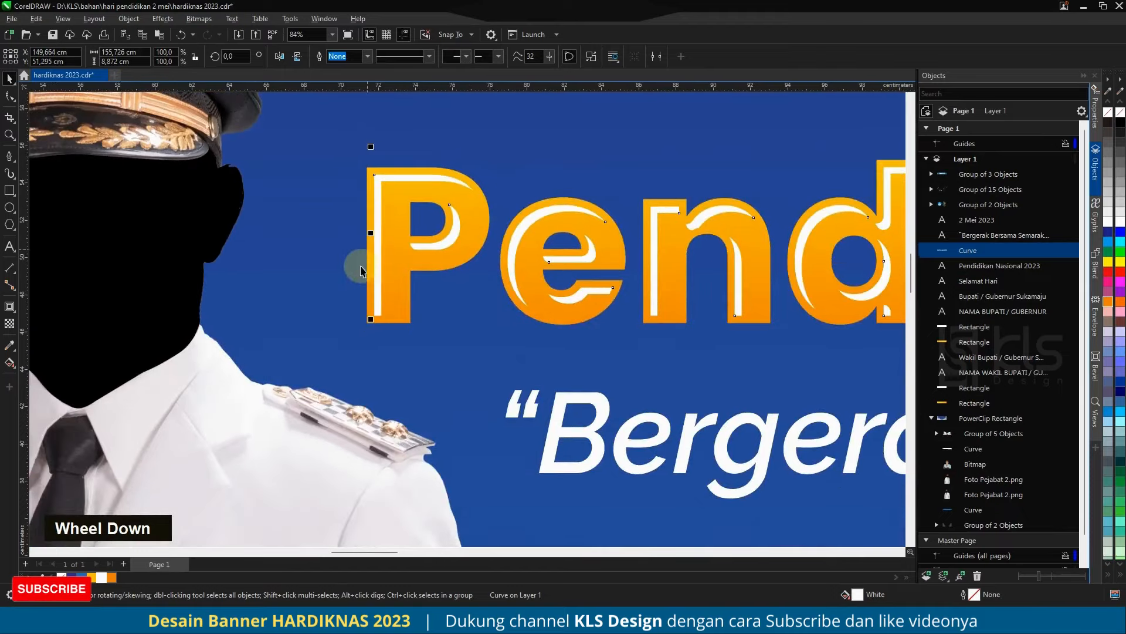
Step: Fade the white headline highlights downward with a vertical fountain transparency and save the document
scroll(360, 265, down, 7)
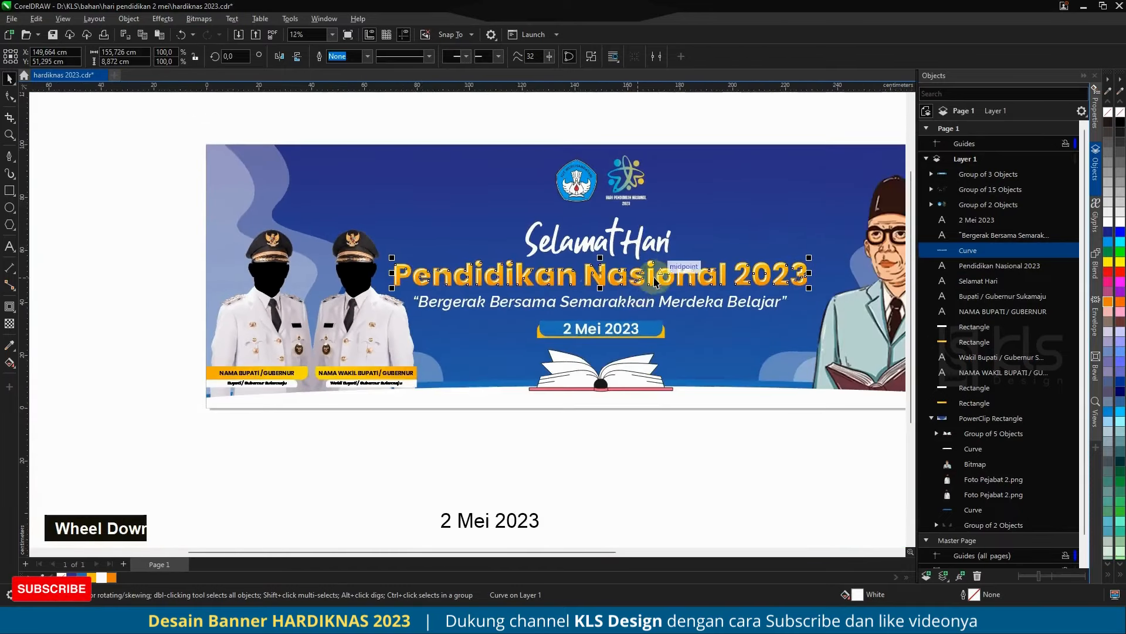
scroll(660, 280, up, 2)
click(14, 329)
scroll(580, 246, up, 2)
drag(579, 253, 578, 338)
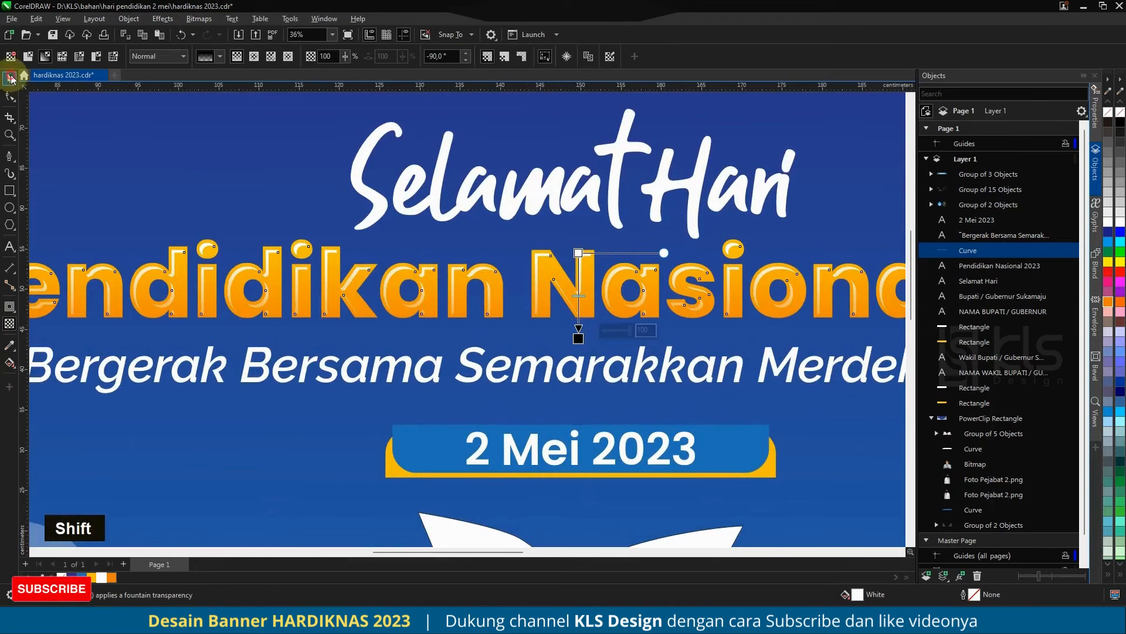
click(11, 80)
scroll(587, 352, down, 4)
key(ctrl+s)
click(654, 409)
scroll(594, 320, down, 2)
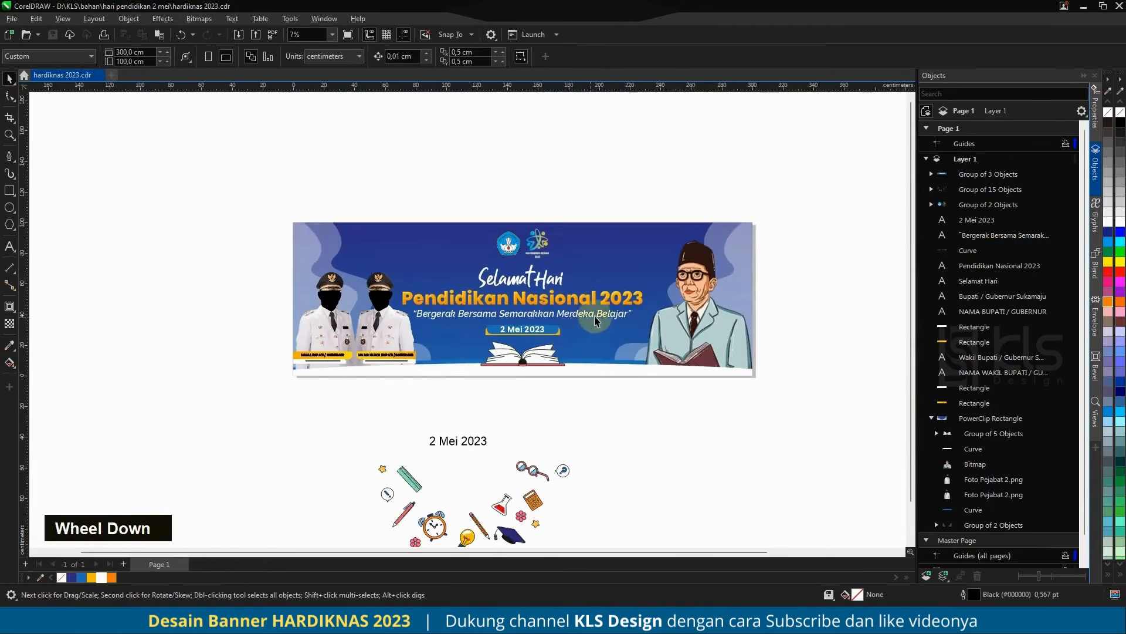
scroll(596, 317, up, 1)
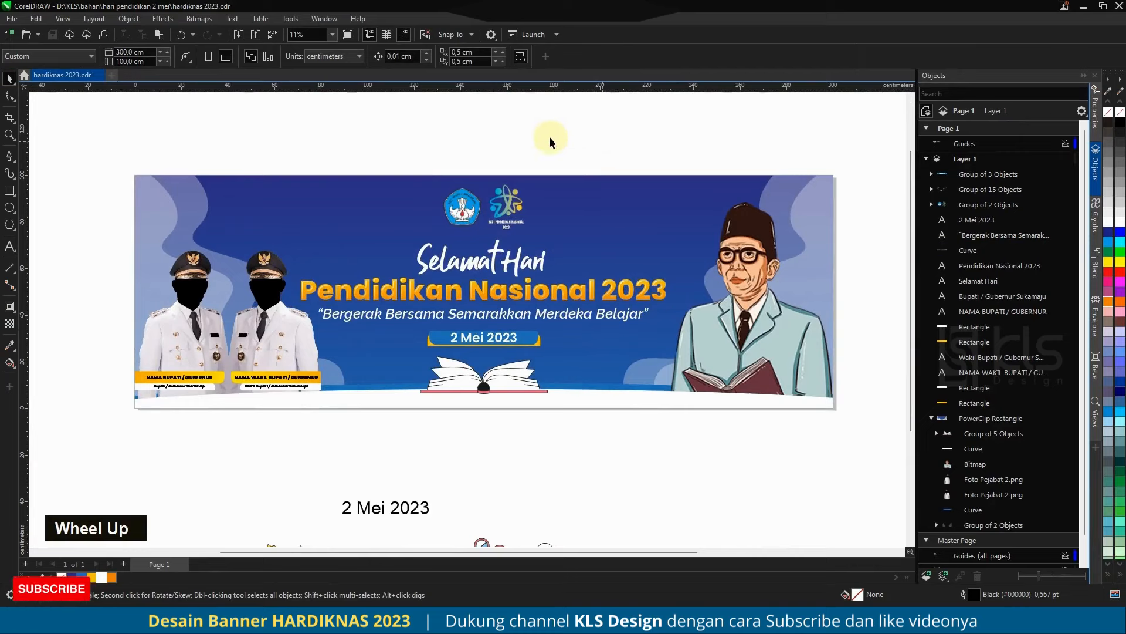
scroll(555, 182, down, 1)
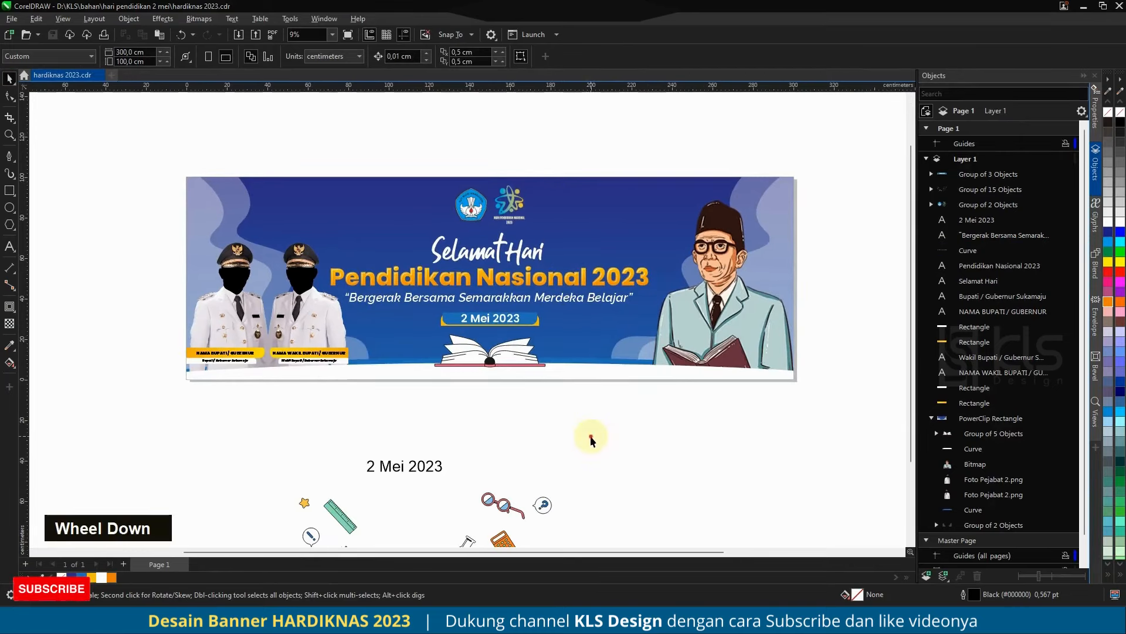
scroll(511, 288, down, 1)
scroll(525, 314, up, 1)
scroll(412, 370, down, 1)
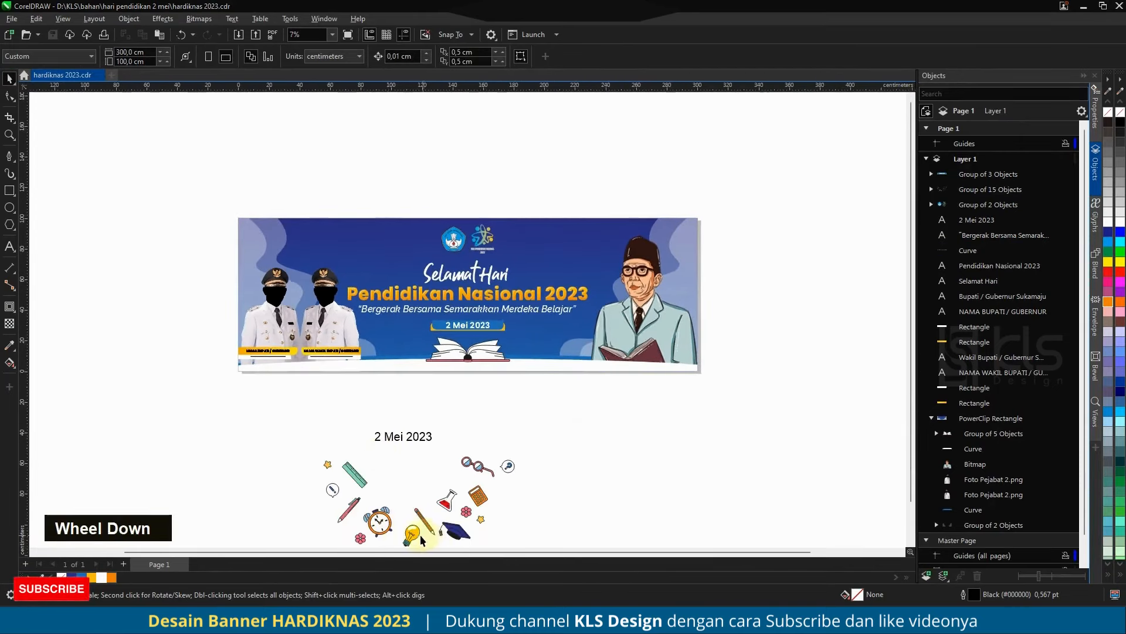
Step: Ungroup the set of school icons below the banner into separate icons
click(411, 535)
click(451, 57)
click(580, 452)
Step: Move the light bulb icon to the right of the open book and scale it down to about 7.4 x 9.4 cm
drag(412, 532, 319, 237)
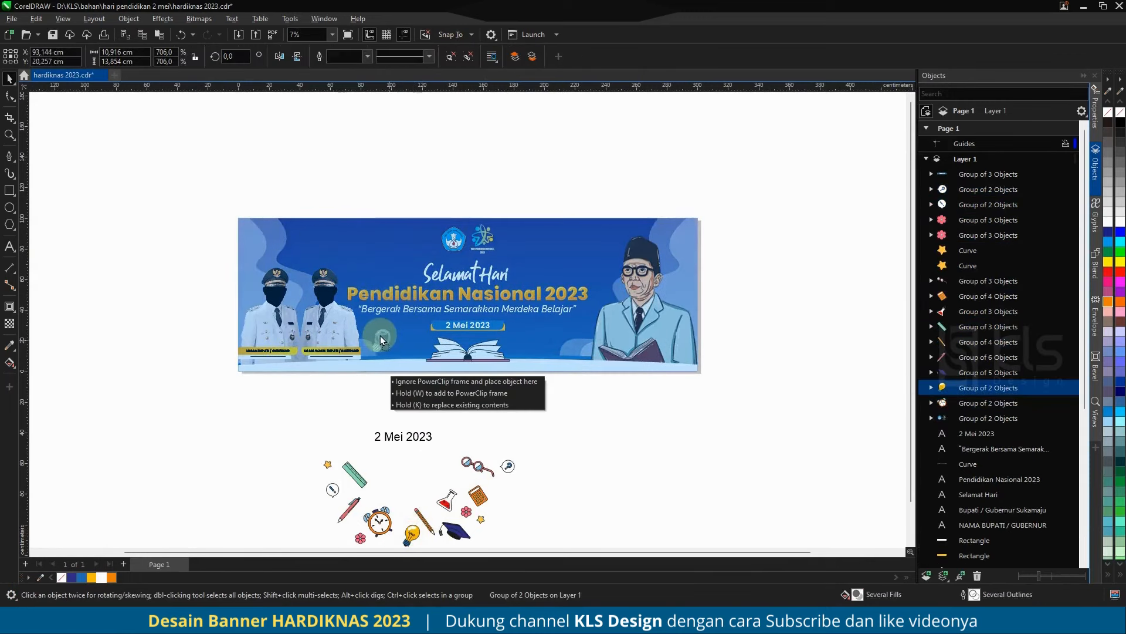
drag(378, 337, 620, 349)
scroll(378, 337, up, 2)
scroll(528, 273, down, 3)
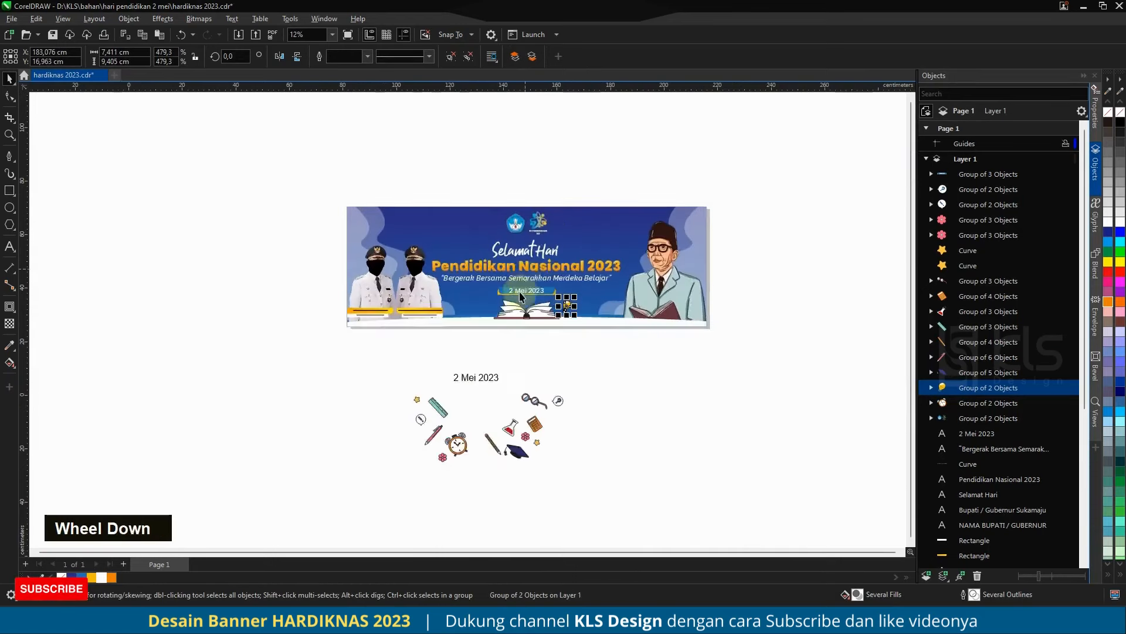
Step: Place a copy of the red flask icon on the banner, just left of the open book
scroll(507, 431, up, 1)
drag(513, 432, 481, 250)
right_click(480, 274)
scroll(489, 258, up, 2)
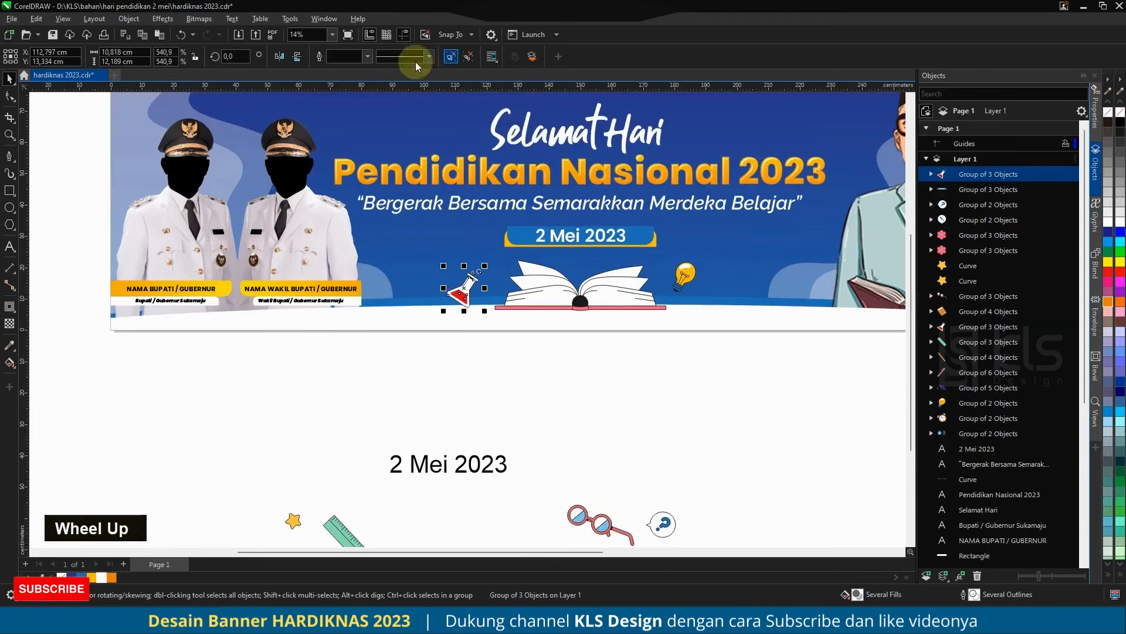
Step: Mirror the banner's red flask icon horizontally and move it slightly toward the lower left beside the open book
click(279, 56)
scroll(470, 301, up, 2)
drag(469, 300, 461, 311)
scroll(438, 299, down, 3)
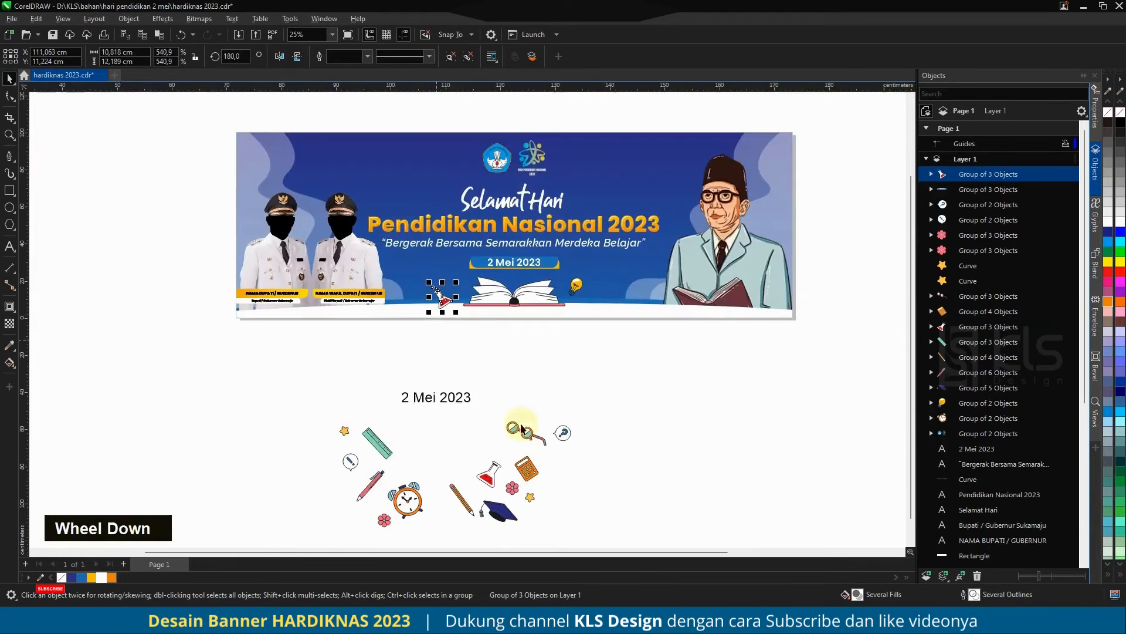
Step: Place a copy of the yellow star above the flask on the banner and scale it down to about 3 x 2.9 cm
drag(530, 497, 601, 298)
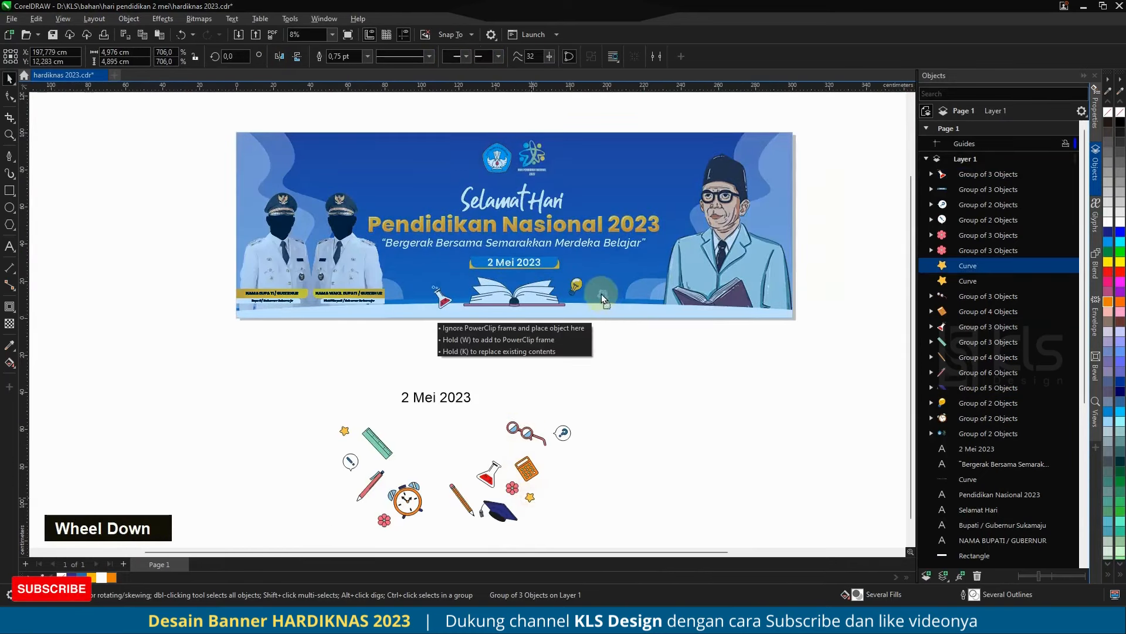
drag(452, 277, 452, 279)
right_click(453, 278)
scroll(461, 273, up, 2)
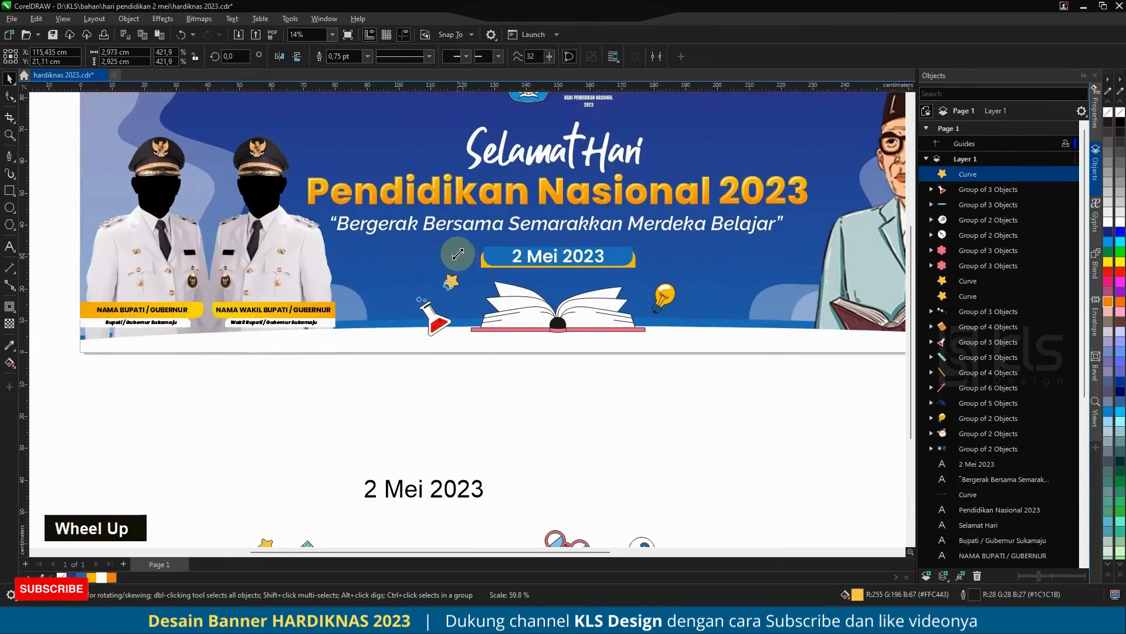
scroll(458, 254, down, 2)
click(611, 417)
Step: Place a copy of the green ruler to the right of the light bulb on the banner, scaled to about 11.7 x 12.2 cm
drag(385, 452, 613, 311)
right_click(612, 305)
scroll(628, 289, up, 2)
scroll(570, 302, down, 2)
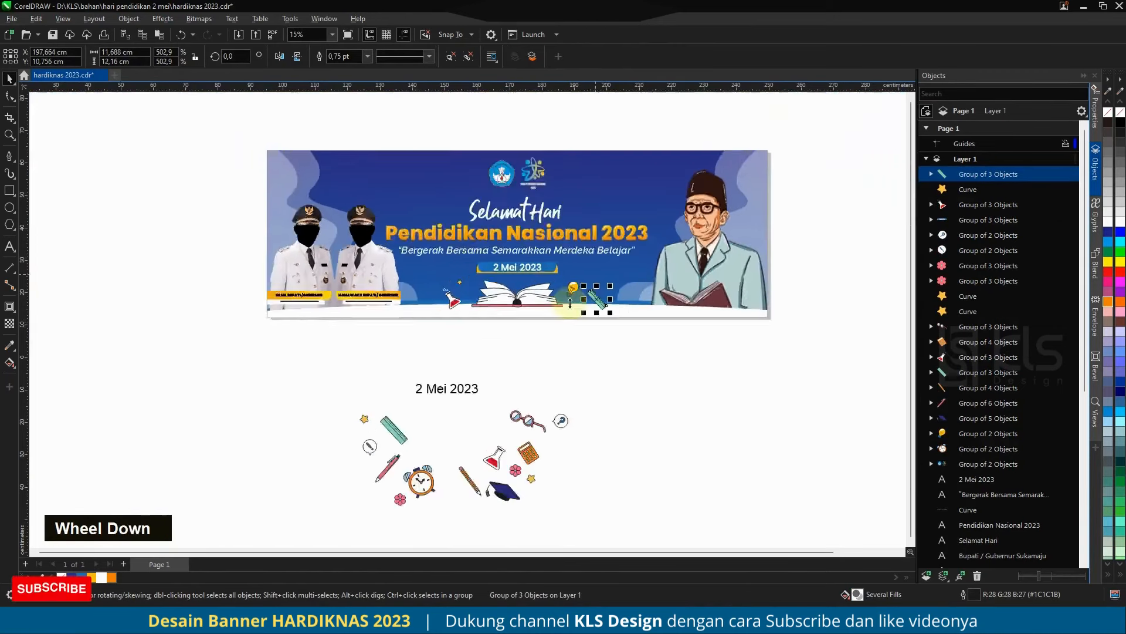
scroll(529, 356, up, 1)
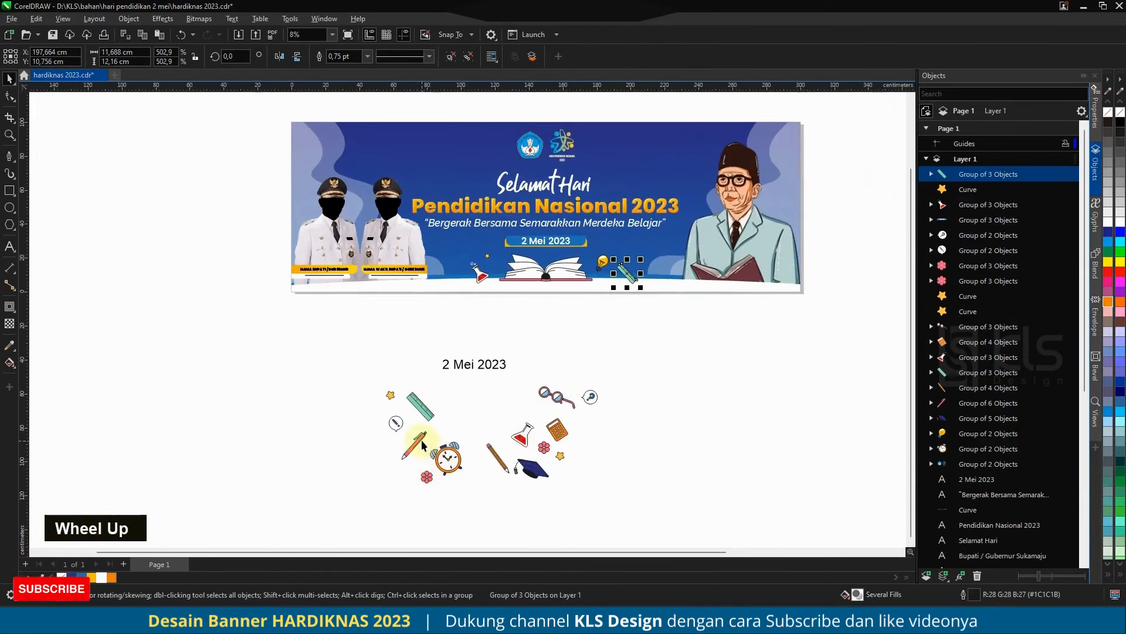
Step: Place a copy of the red pen to the left of the flask on the banner, scaled to about 10.3 x 11.5 cm
drag(423, 445, 463, 266)
right_click(462, 266)
scroll(457, 237, up, 2)
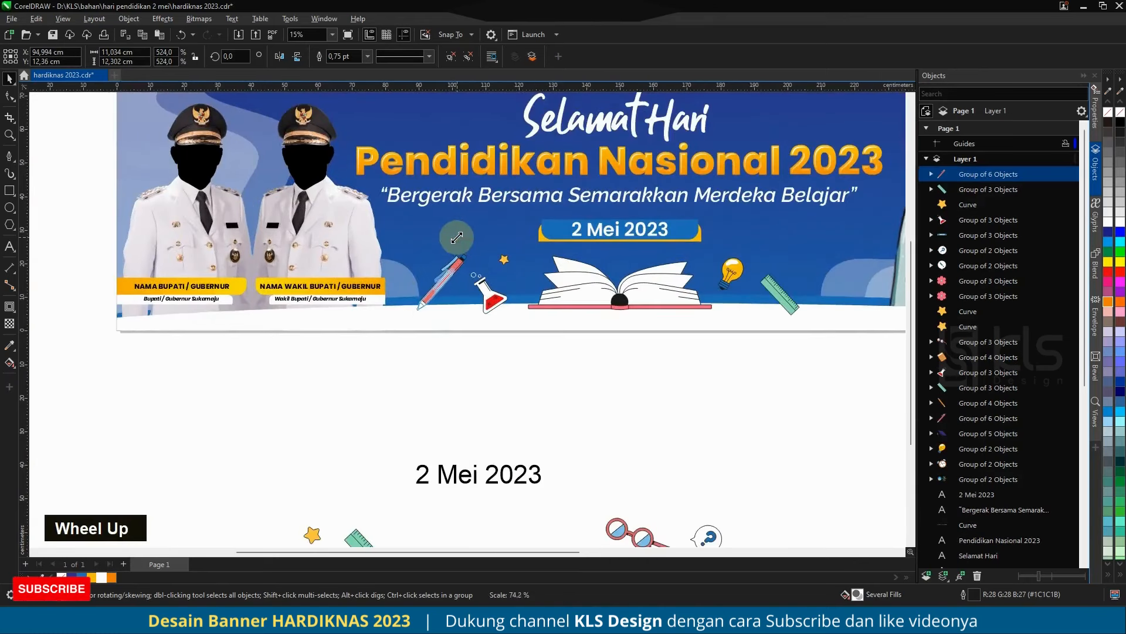
scroll(541, 357, down, 2)
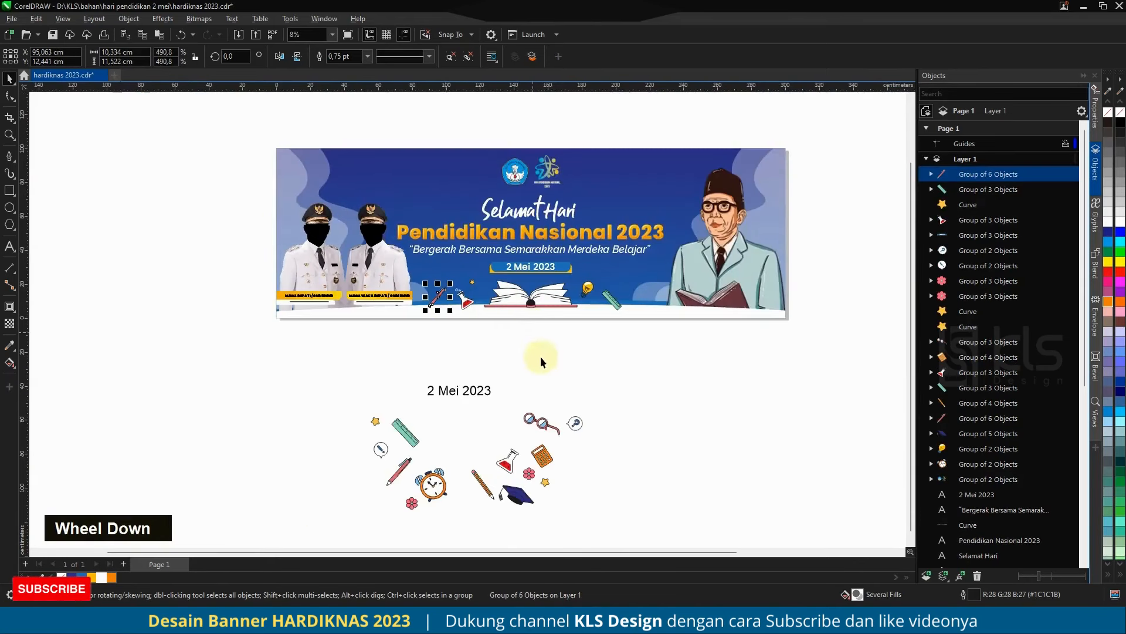
click(541, 357)
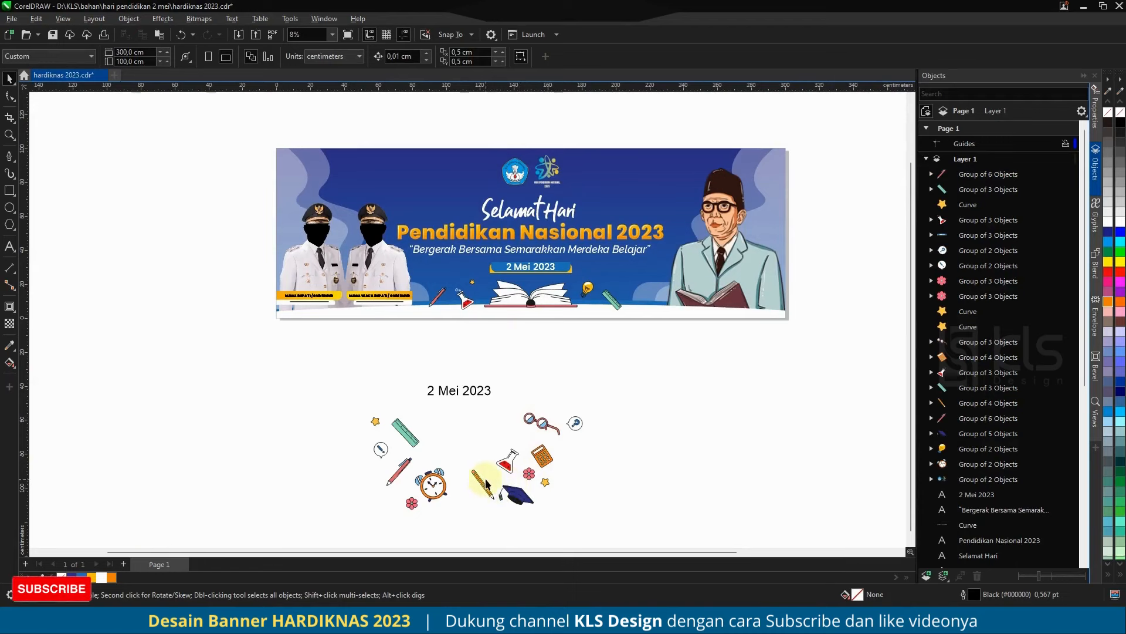
Step: Place a copy of the exclamation mark bubble to the right of the ruler, scaled to about 6.2 x 7.1 cm
drag(389, 458, 630, 291)
right_click(630, 291)
scroll(630, 291, up, 2)
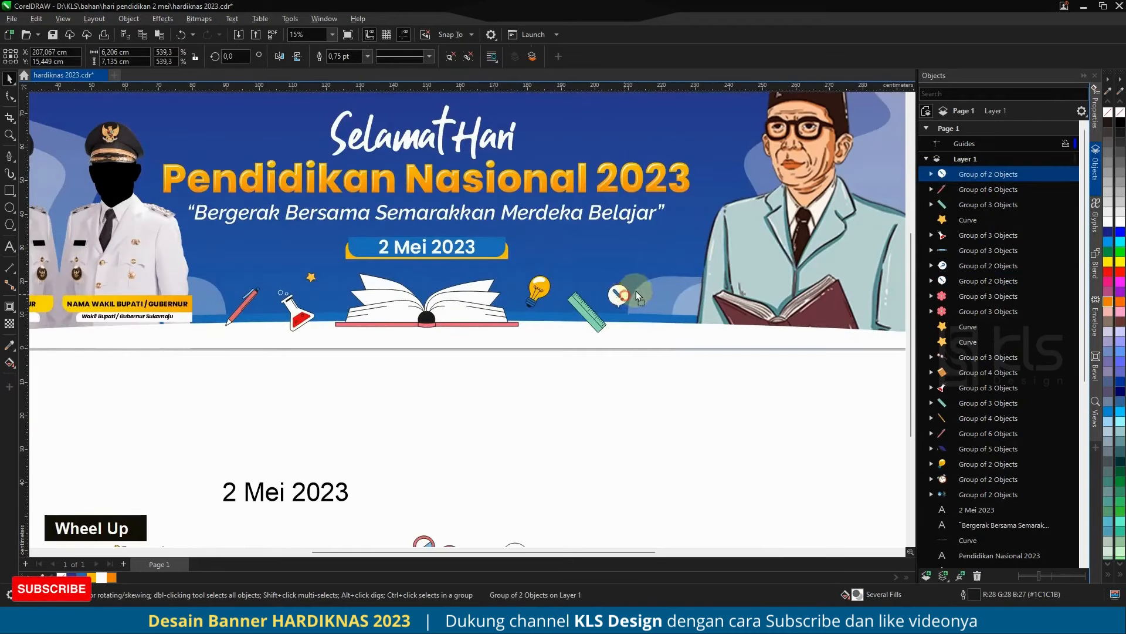
scroll(638, 295, down, 2)
Step: Place a copy of the question mark bubble above the pen on the banner and a mirrored star copy above the open book
drag(573, 432, 578, 300)
scroll(434, 289, up, 2)
scroll(456, 309, up, 2)
scroll(458, 309, down, 3)
scroll(506, 318, down, 1)
right_click(577, 300)
click(620, 378)
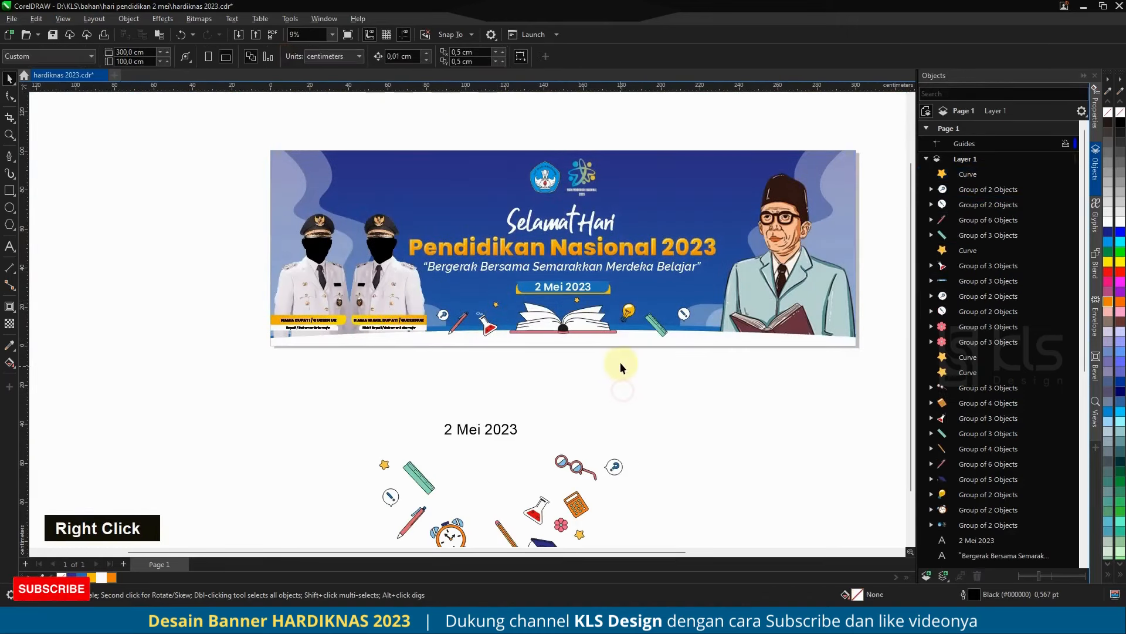
Step: Move the second star from above the book to the space above the ruler, right of the light bulb
scroll(592, 302, up, 2)
drag(567, 302, 714, 307)
scroll(593, 409, down, 2)
click(592, 408)
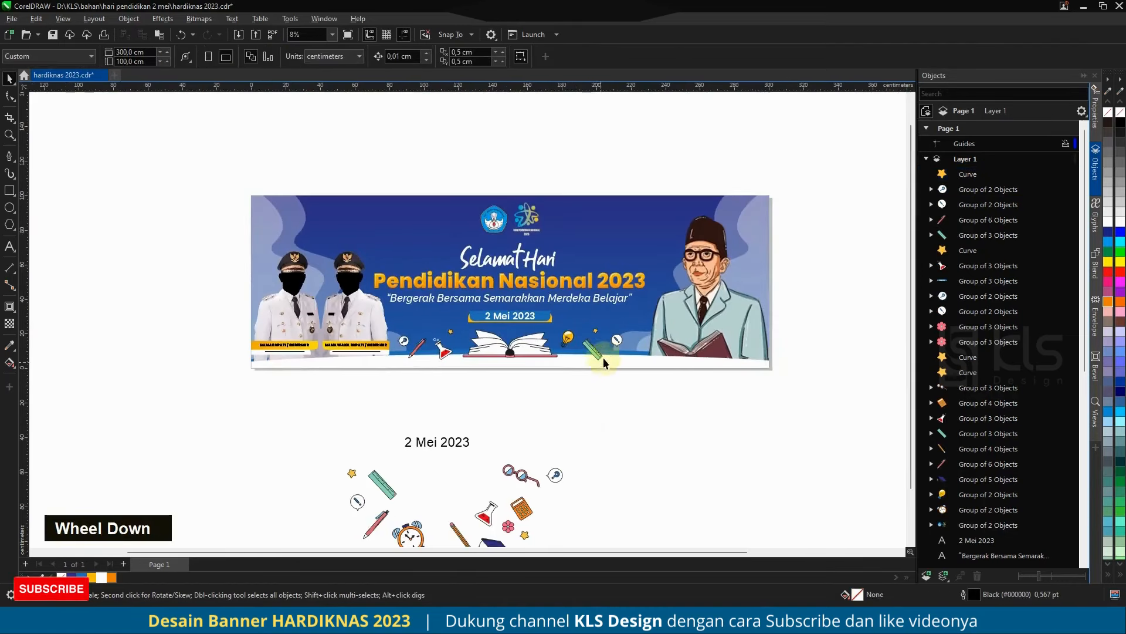
Step: Shift the ruler, exclamation mark bubble and second star slightly to the right to even out the icon spacing
scroll(614, 348, up, 2)
drag(618, 332, 603, 300)
scroll(570, 345, up, 1)
click(577, 352)
scroll(606, 396, down, 3)
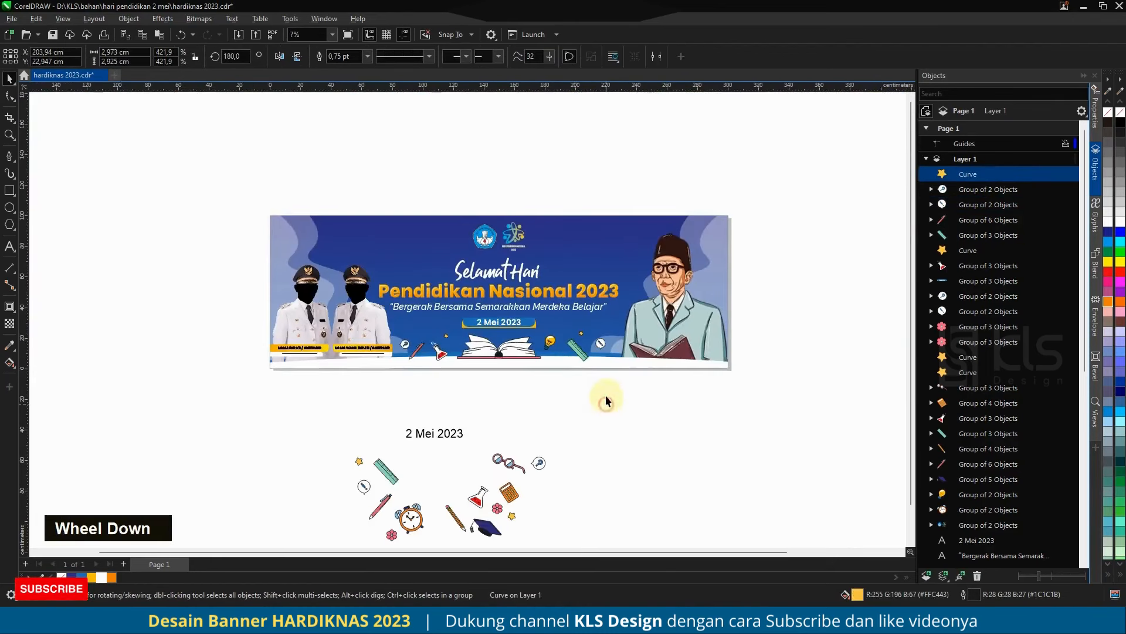
Step: Save the document and delete the leftover icons and spare date text below the banner
key(ctrl+s)
scroll(539, 376, down, 1)
drag(633, 513, 362, 382)
key(Delete)
scroll(512, 393, up, 1)
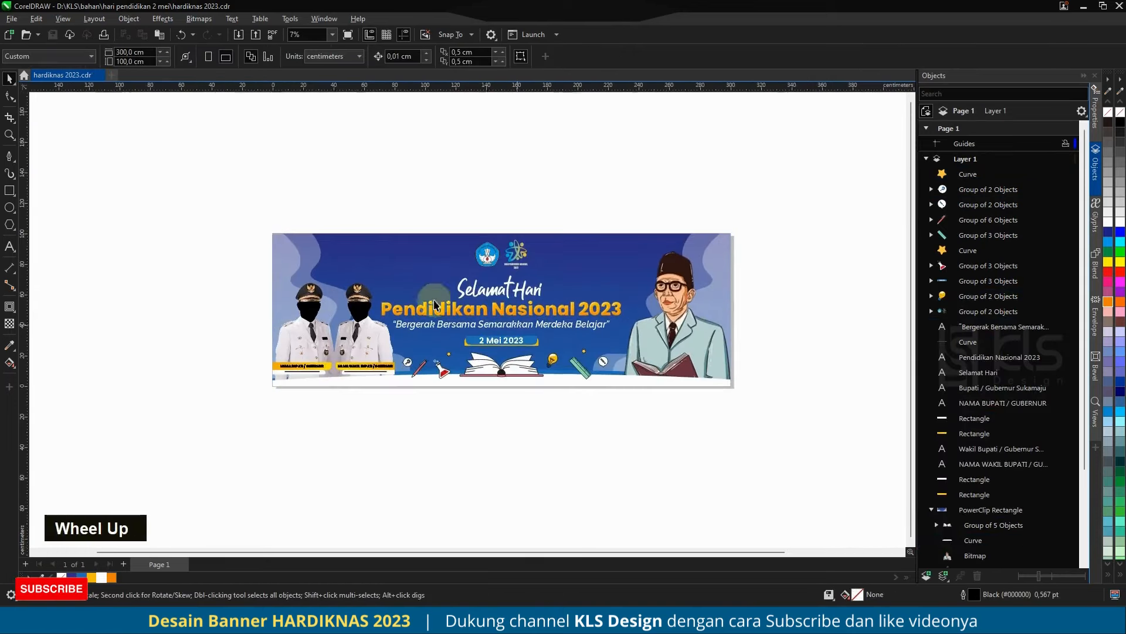
Step: Fit the whole banner in view and preview the design full screen
drag(619, 361, 772, 437)
key(shift+F2)
key(F9)
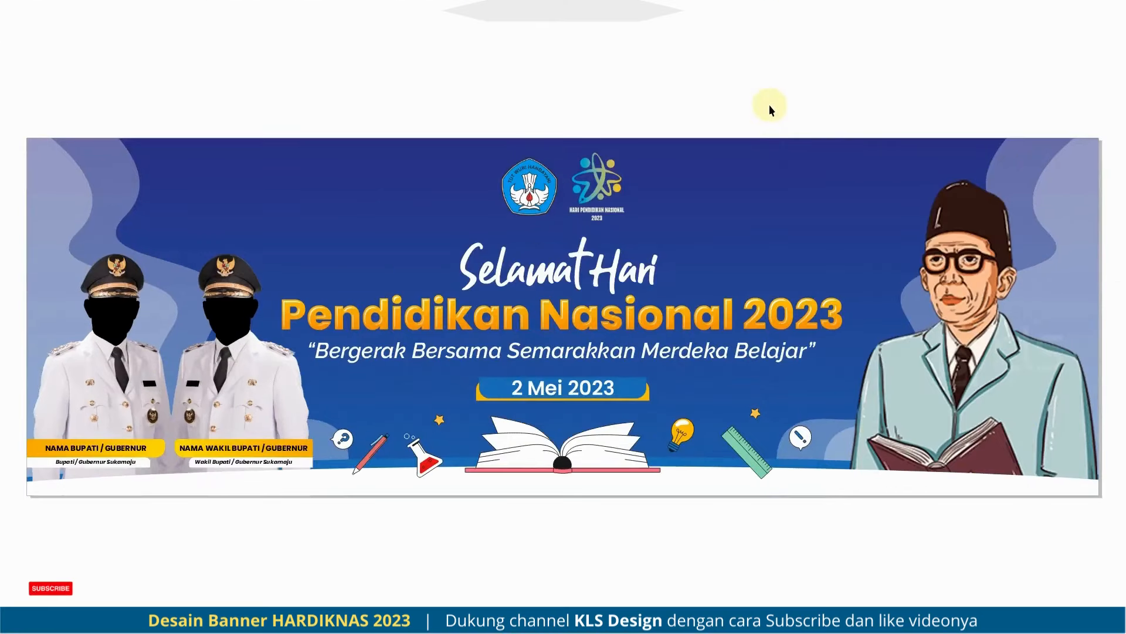